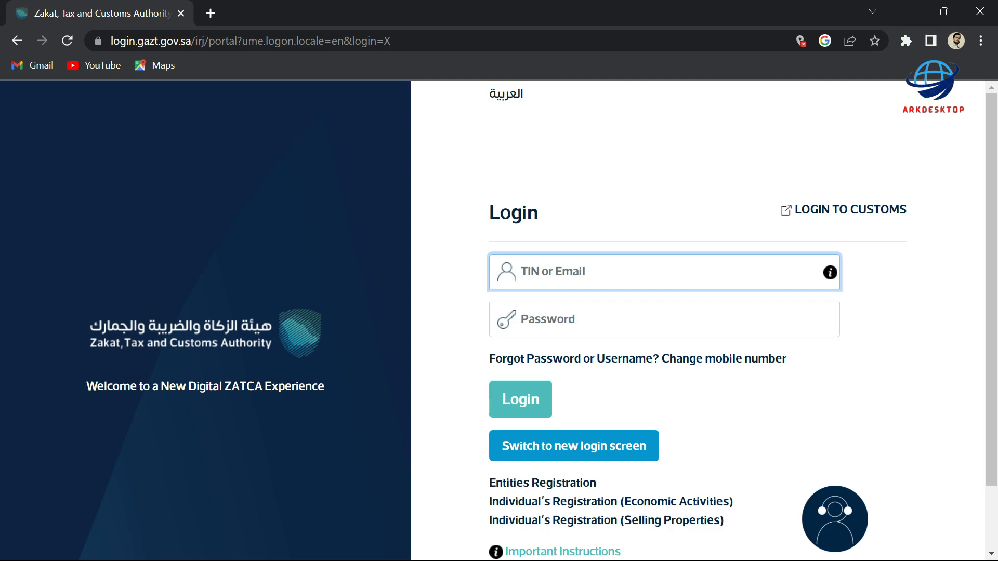
- Log in to the e-services portal with the account's TIN or email and its password
{"action": "type", "text": "off"}
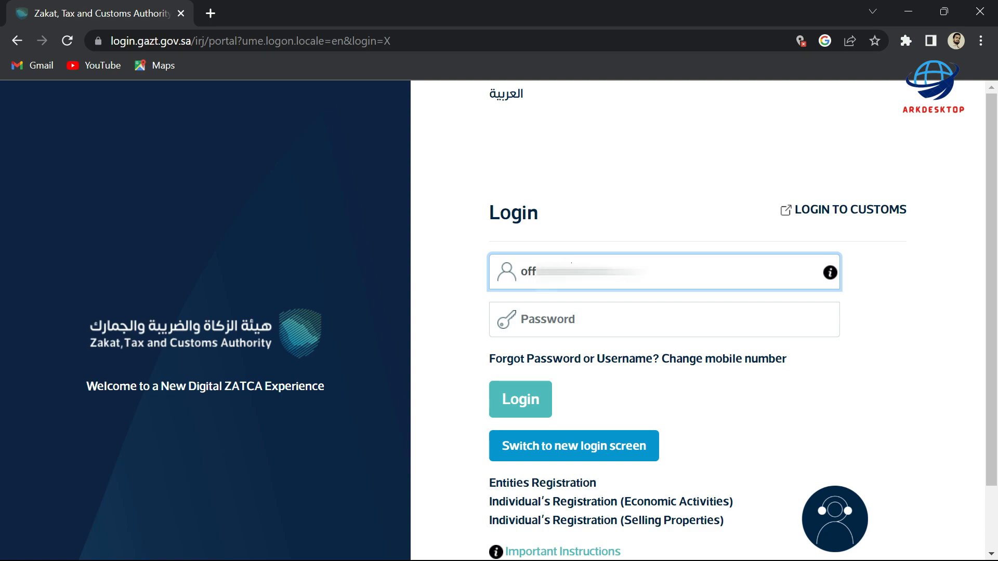
{"action": "type", "text": "..."}
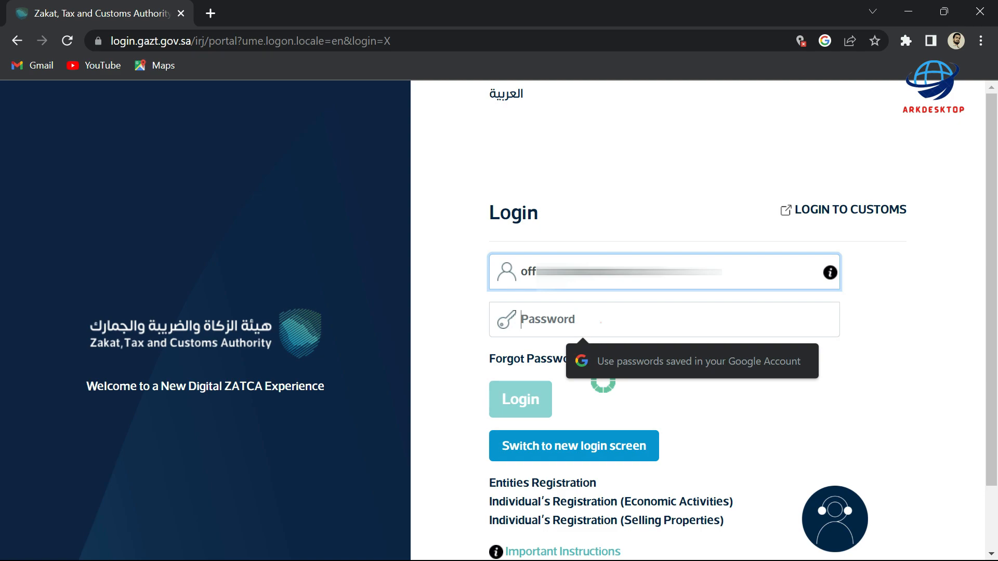
{"action": "left_click", "coordinate": [600, 322]}
{"action": "type", "text": "•••••"}
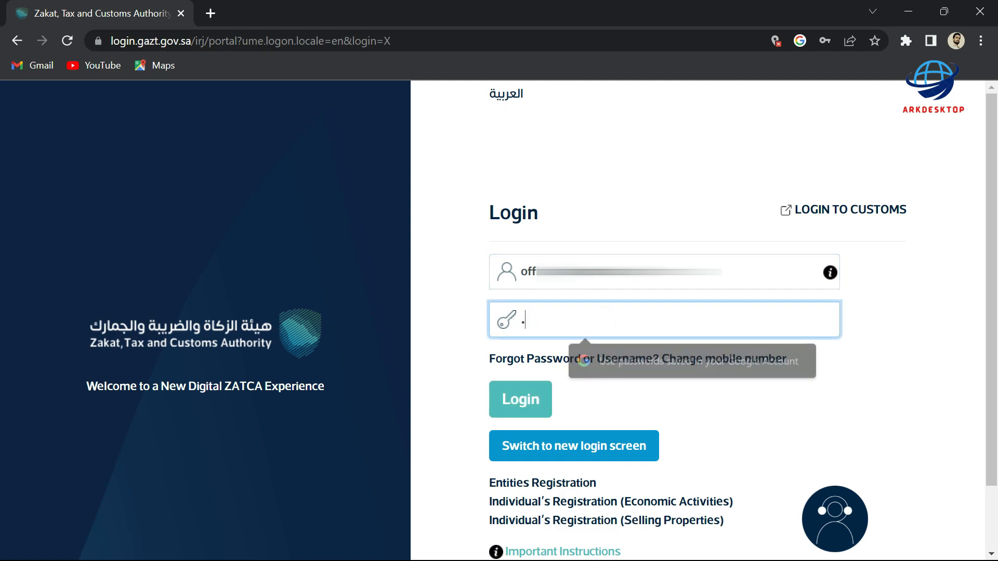
{"action": "type", "text": "••••"}
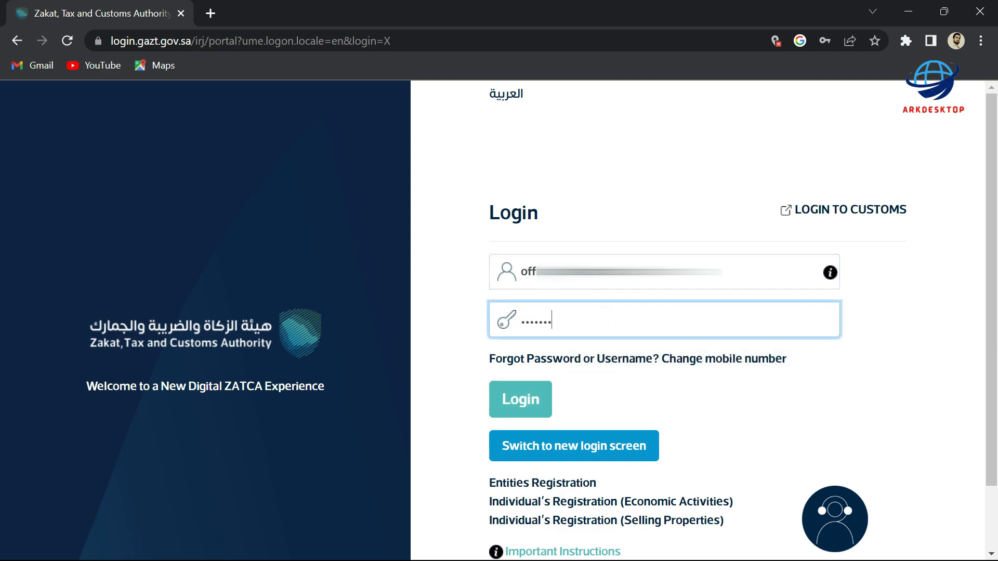
{"action": "left_click", "coordinate": [520, 405]}
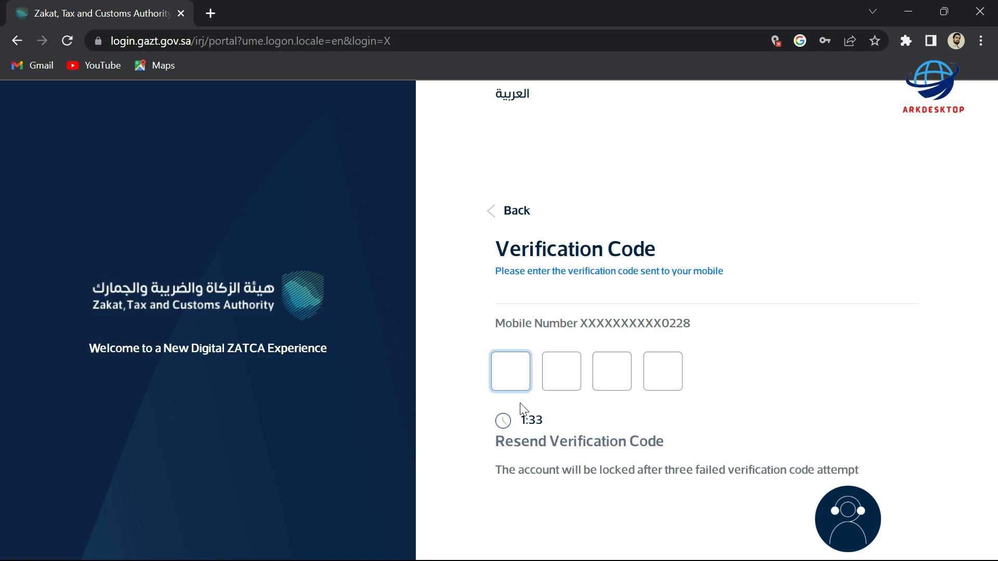
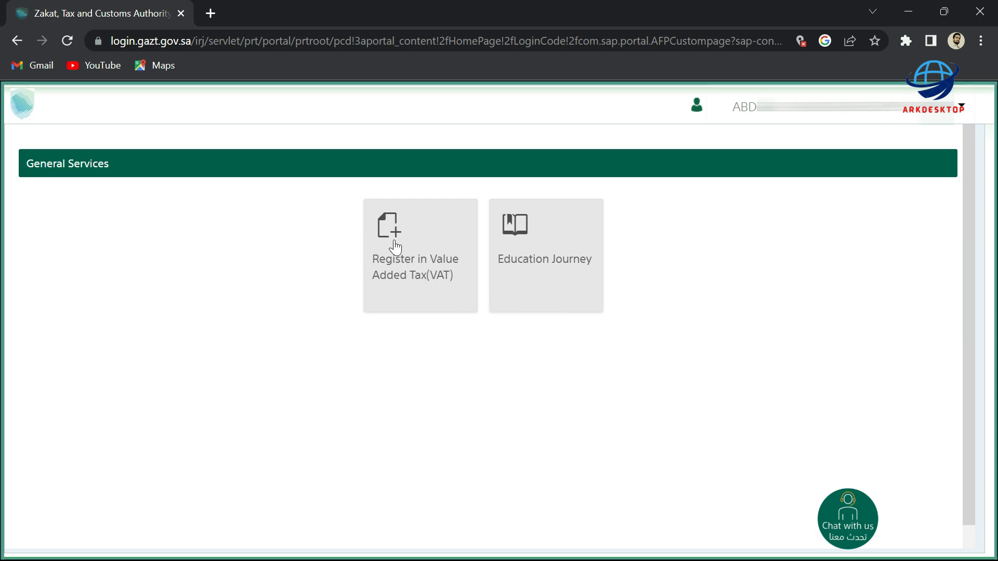
- Start the Register in Value Added Tax (VAT) application from General Services
{"action": "left_click", "coordinate": [420, 252]}
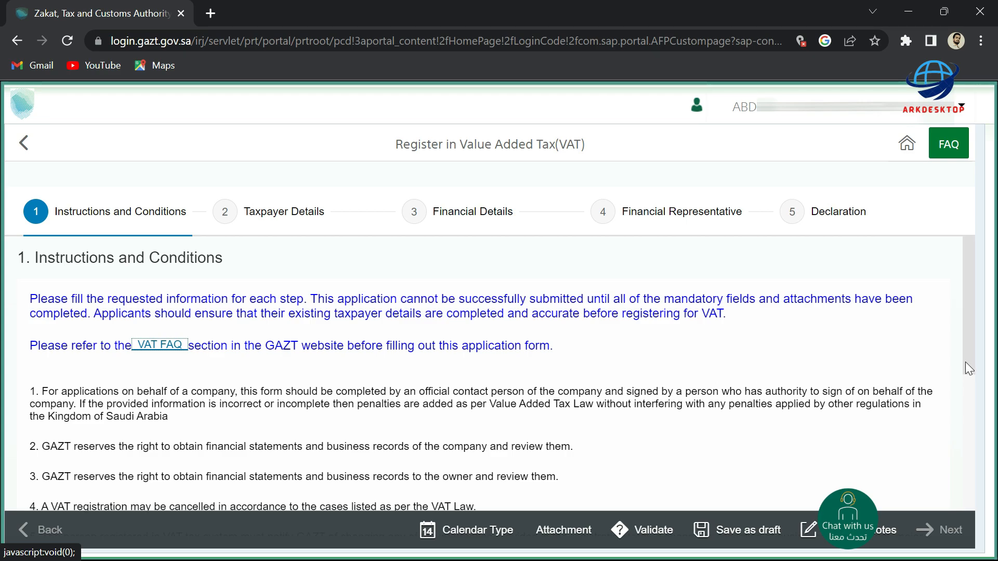
{"action": "left_click_drag", "start_coordinate": [965, 362], "coordinate": [975, 525]}
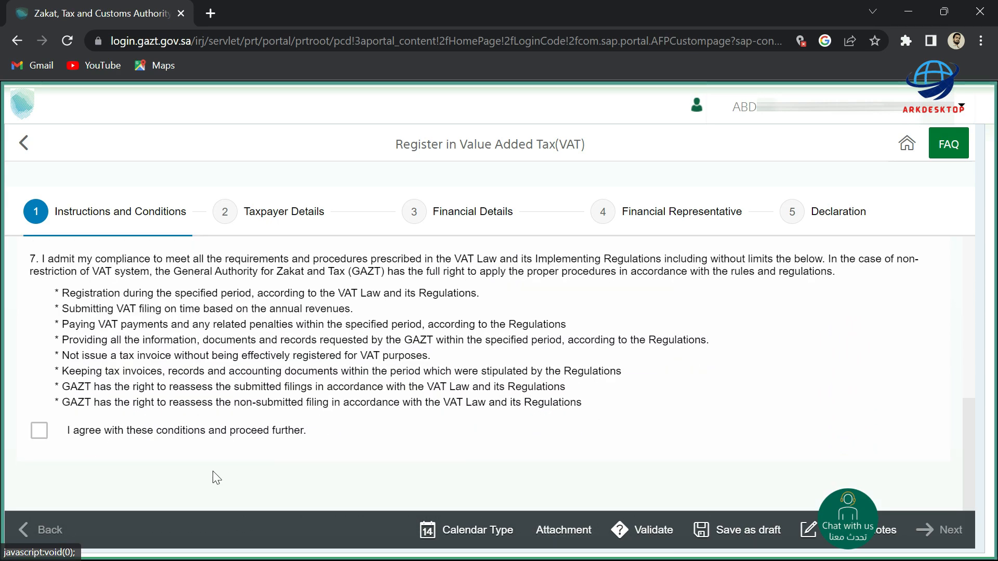
- Agree to the instructions and conditions and advance to step 2, Taxpayer Details
{"action": "left_click", "coordinate": [37, 429]}
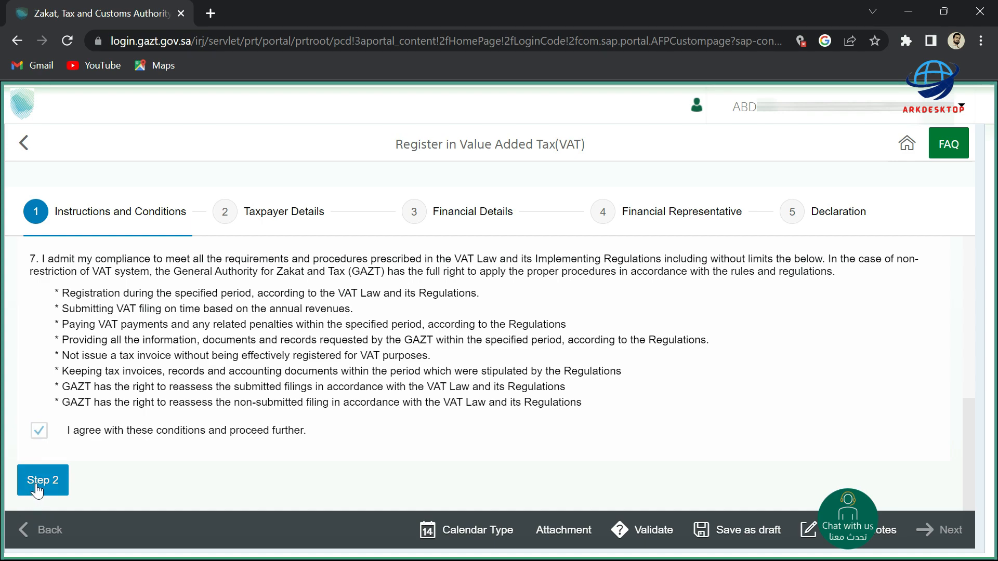
{"action": "left_click", "coordinate": [36, 488]}
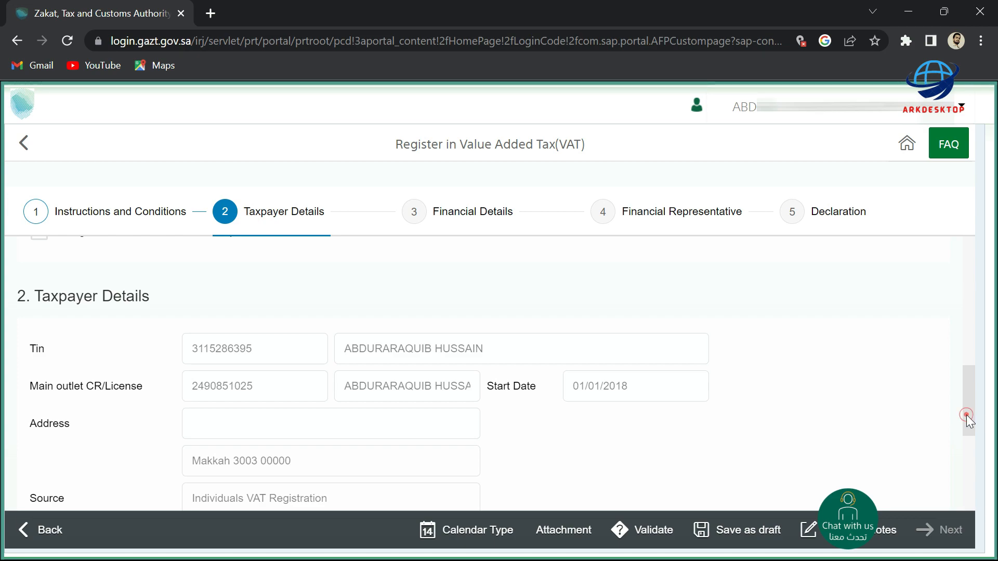
- Answer No to both the Importer and Exporter questions
{"action": "left_click_drag", "start_coordinate": [966, 415], "coordinate": [974, 485]}
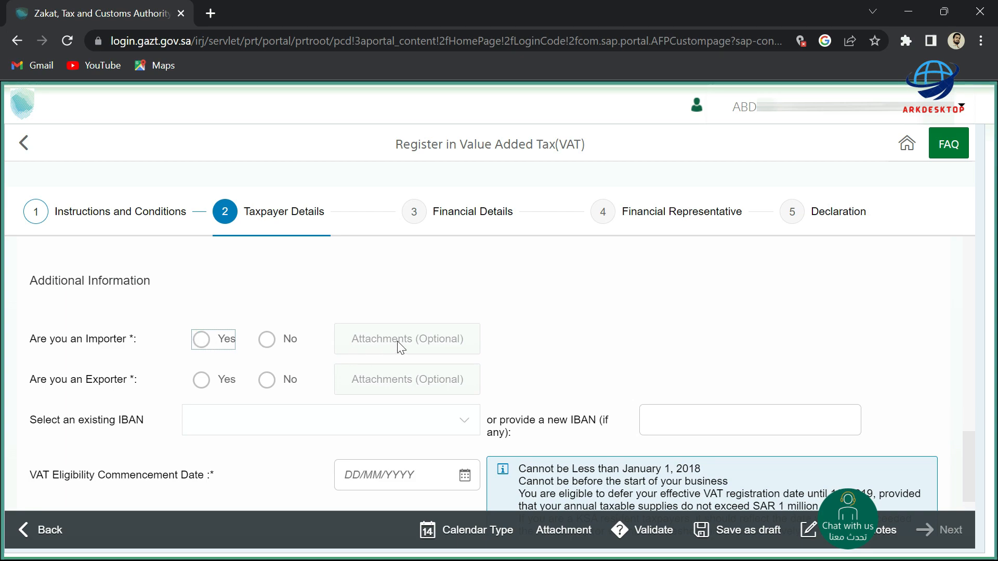
{"action": "left_click", "coordinate": [267, 344]}
{"action": "left_click", "coordinate": [266, 382]}
- Set the VAT Eligibility Commencement Date to 01/01/2023 and continue to Financial Details
{"action": "scroll", "coordinate": [969, 469], "scroll_direction": "down", "scroll_amount": 2}
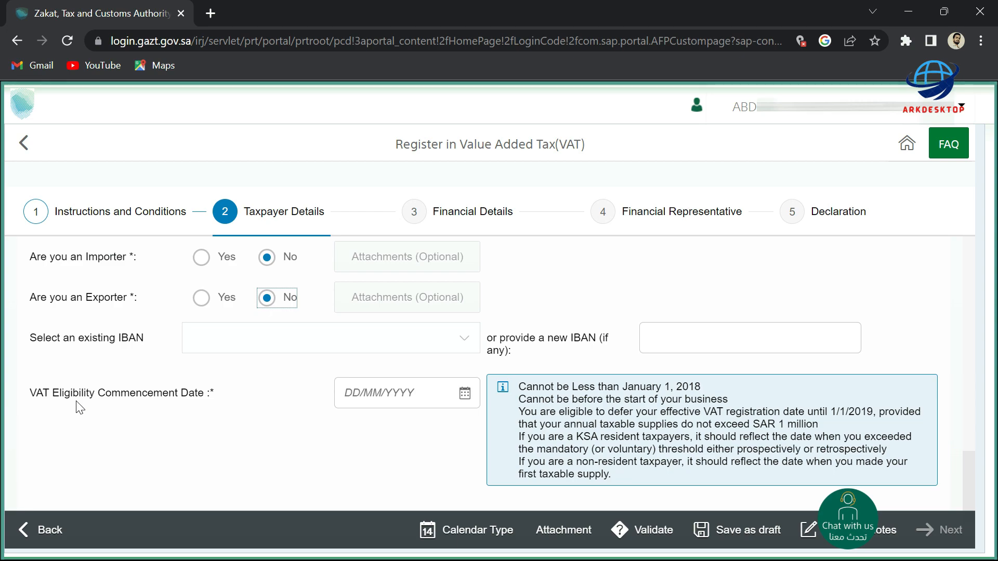
{"action": "left_click", "coordinate": [459, 404]}
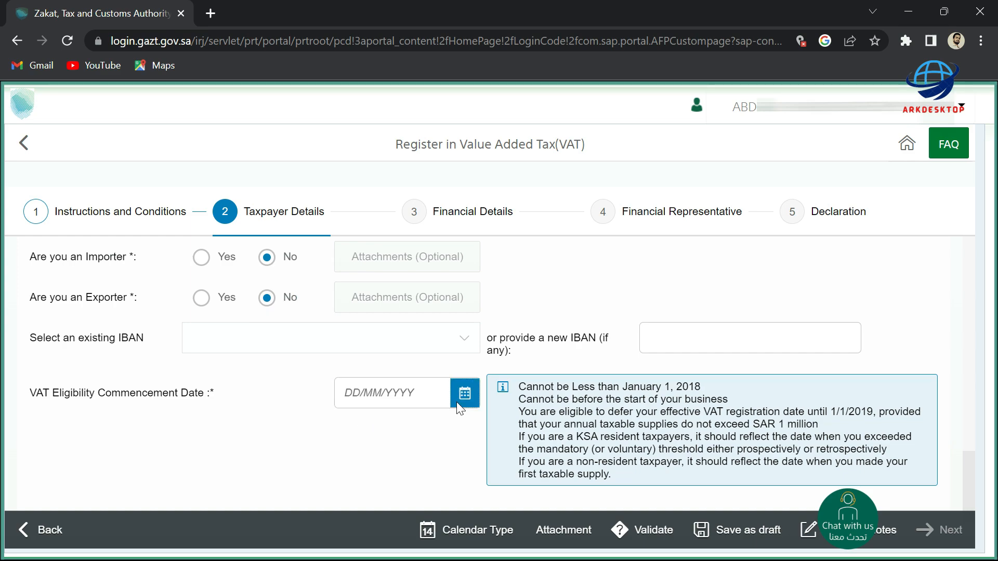
{"action": "left_click", "coordinate": [457, 401]}
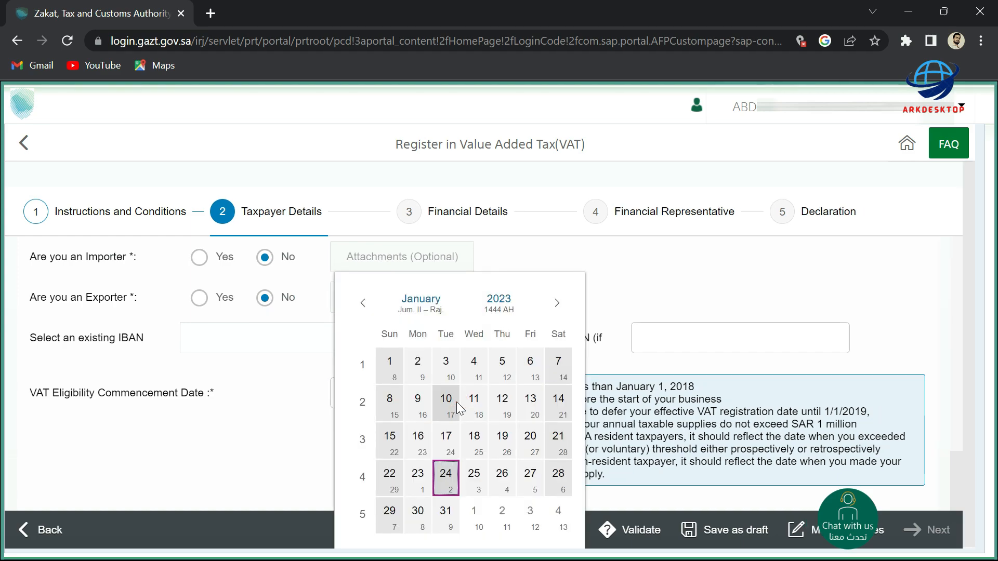
{"action": "left_click", "coordinate": [391, 366]}
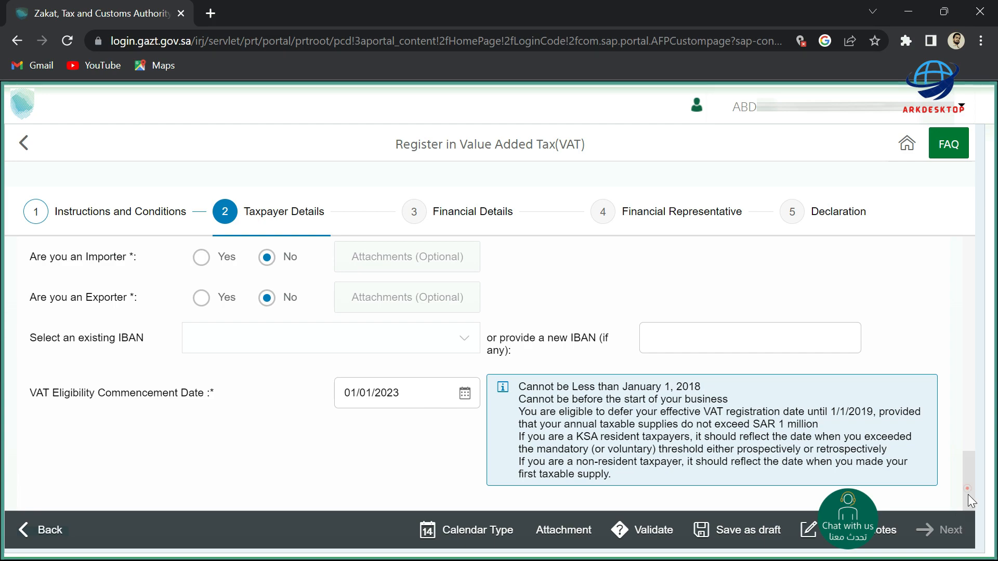
{"action": "scroll", "coordinate": [968, 494], "scroll_direction": "down", "scroll_amount": 2}
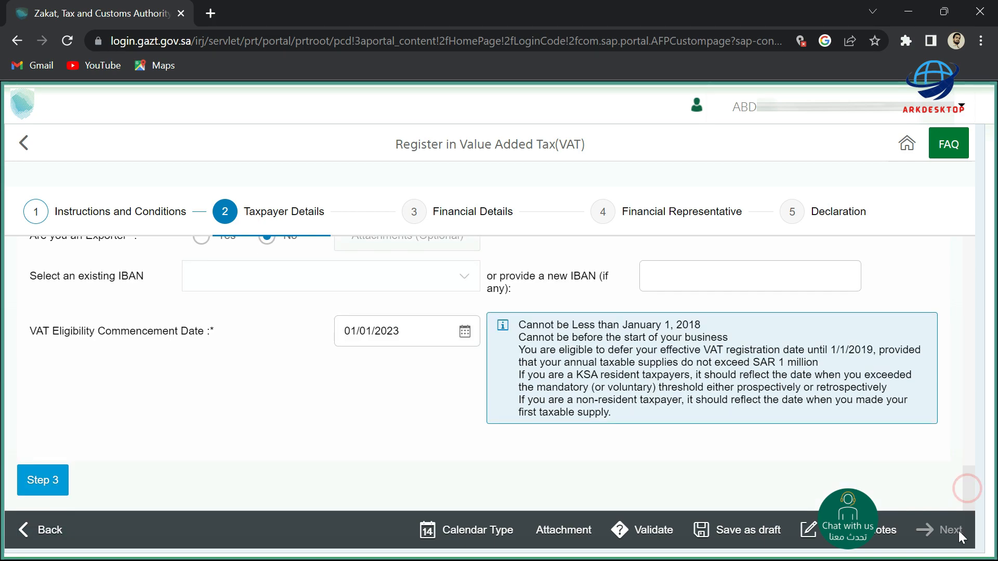
{"action": "left_click", "coordinate": [50, 488]}
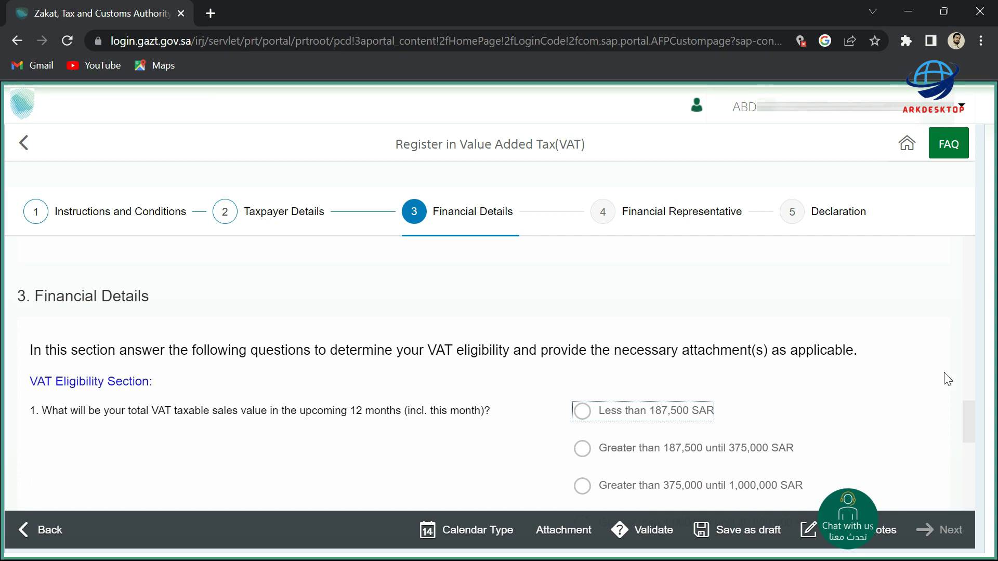
- Scroll down through the Financial Details VAT eligibility questions
{"action": "mouse_move", "coordinate": [969, 419]}
{"action": "left_mouse_down"}
{"action": "mouse_move", "coordinate": [970, 432]}
{"action": "mouse_move", "coordinate": [969, 423]}
{"action": "left_mouse_up"}
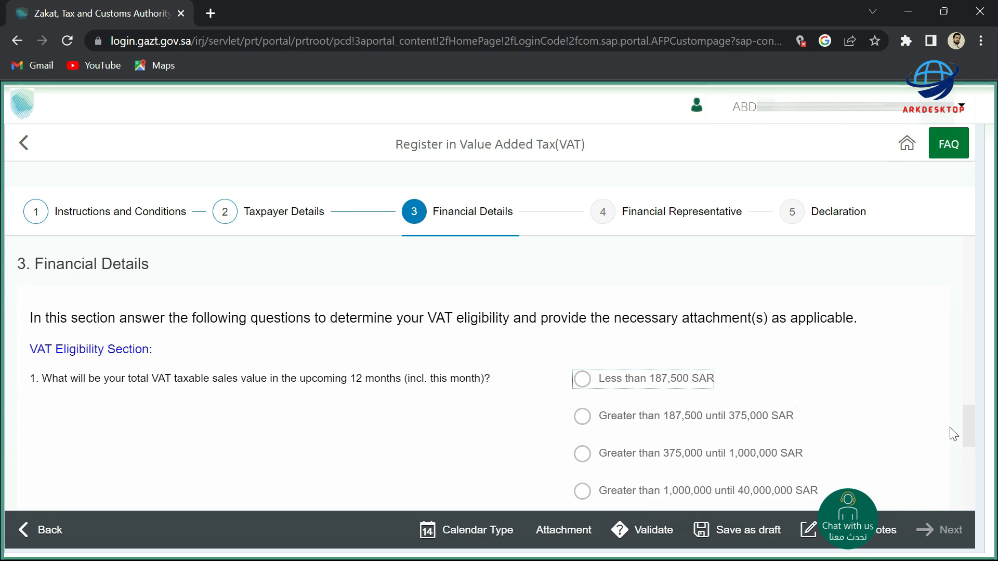
{"action": "mouse_move", "coordinate": [968, 434]}
{"action": "left_mouse_down"}
{"action": "mouse_move", "coordinate": [982, 503]}
{"action": "mouse_move", "coordinate": [965, 436]}
{"action": "left_mouse_up"}
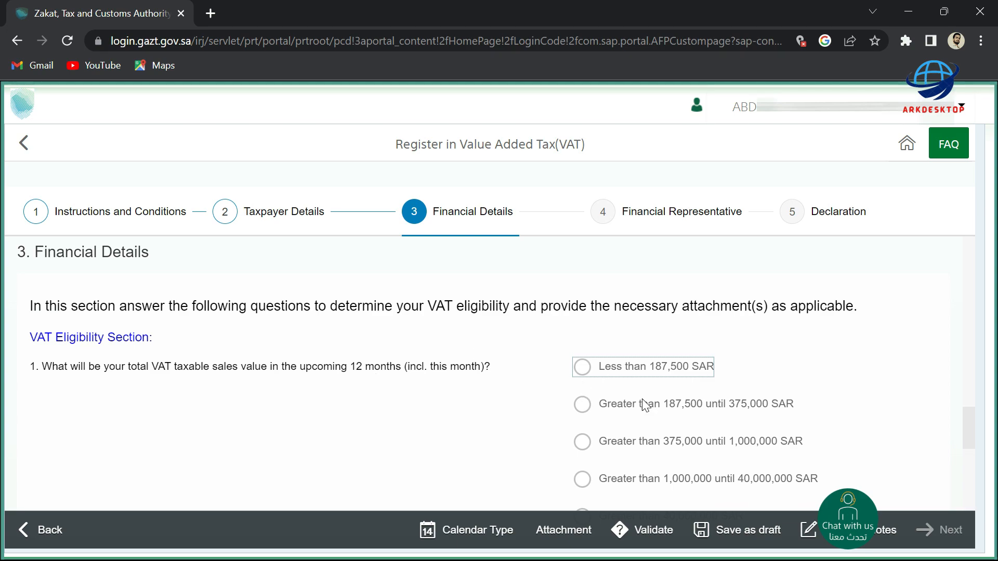
{"action": "mouse_move", "coordinate": [968, 439]}
{"action": "left_mouse_down"}
{"action": "mouse_move", "coordinate": [969, 448]}
{"action": "mouse_move", "coordinate": [962, 440]}
{"action": "left_mouse_up"}
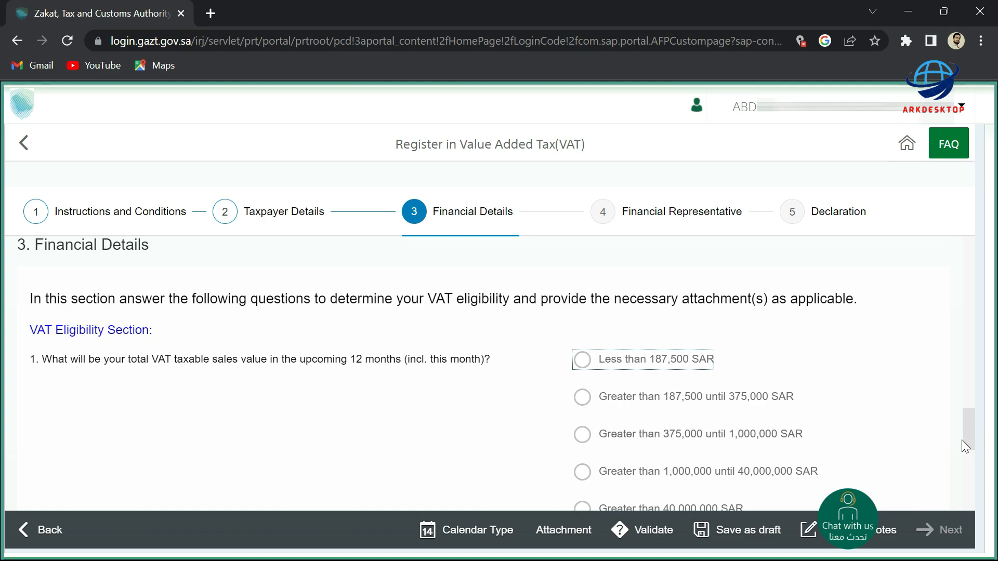
- Answer expected 12-month sales as Greater than 187,500 until 375,000 SAR, showing Voluntary Registration
{"action": "left_click", "coordinate": [582, 360]}
{"action": "triple_click", "coordinate": [262, 329]}
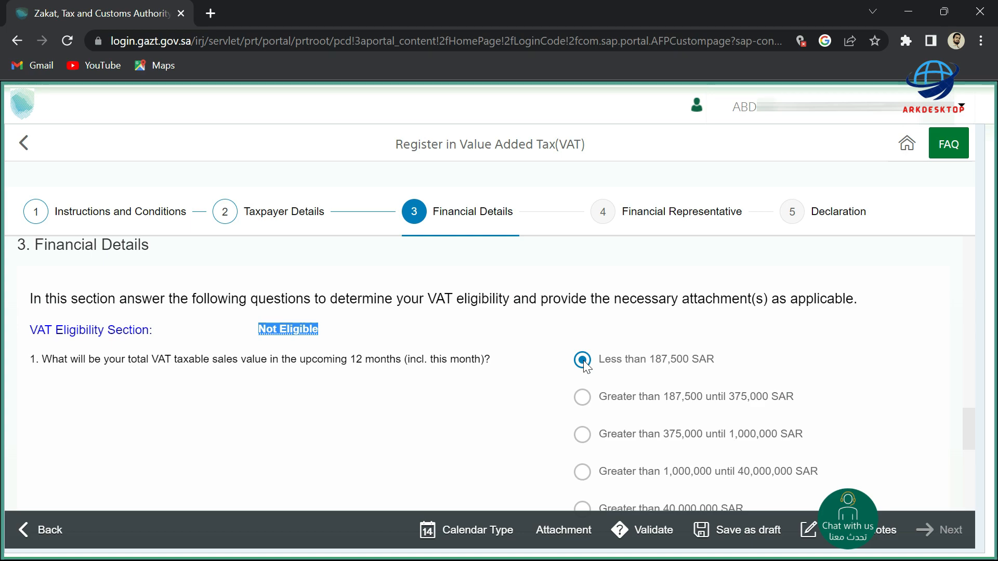
{"action": "left_click", "coordinate": [582, 404]}
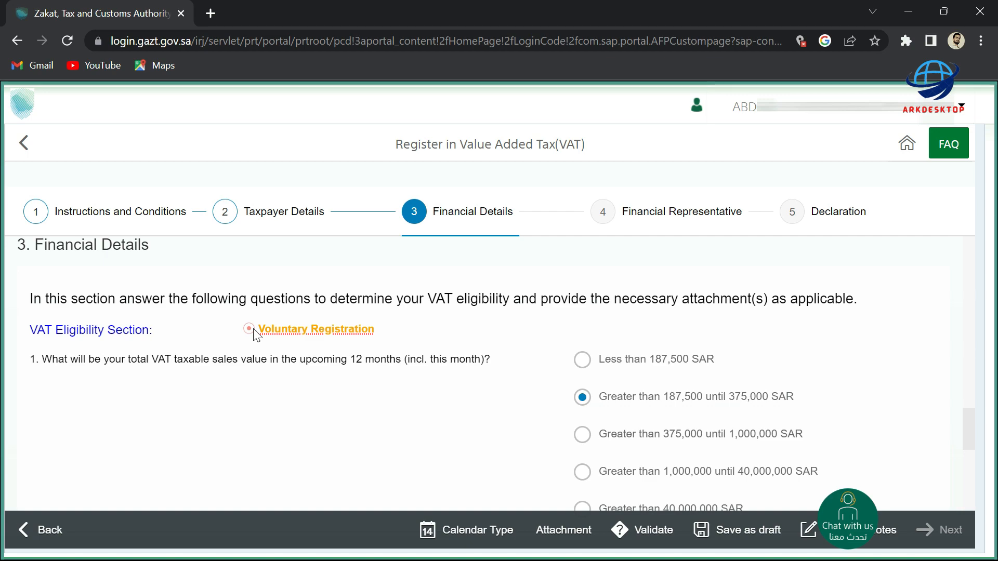
{"action": "left_click_drag", "start_coordinate": [250, 328], "coordinate": [378, 346]}
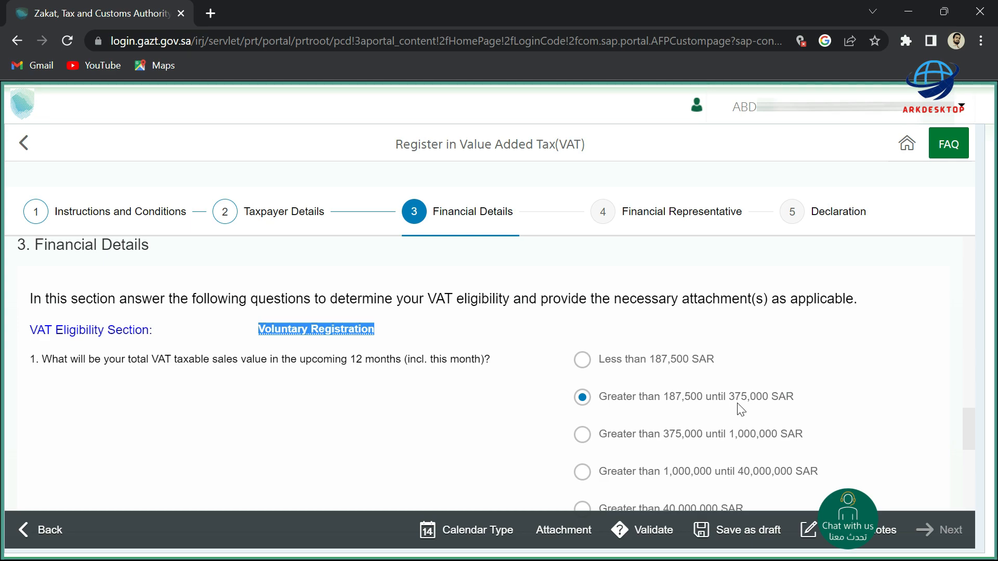
{"action": "left_click", "coordinate": [668, 399]}
{"action": "left_click_drag", "start_coordinate": [705, 402], "coordinate": [771, 398]}
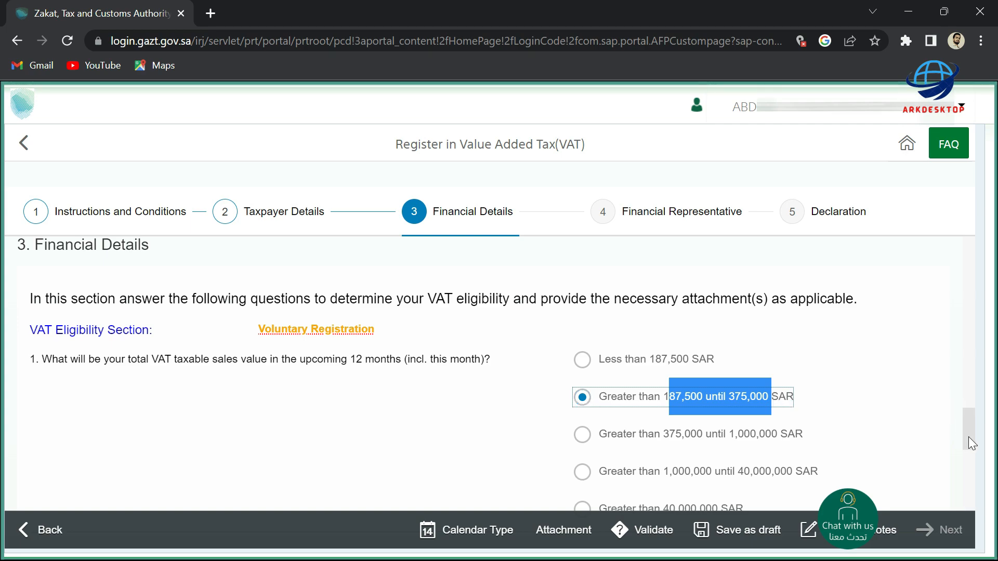
{"action": "left_click_drag", "start_coordinate": [969, 437], "coordinate": [970, 445]}
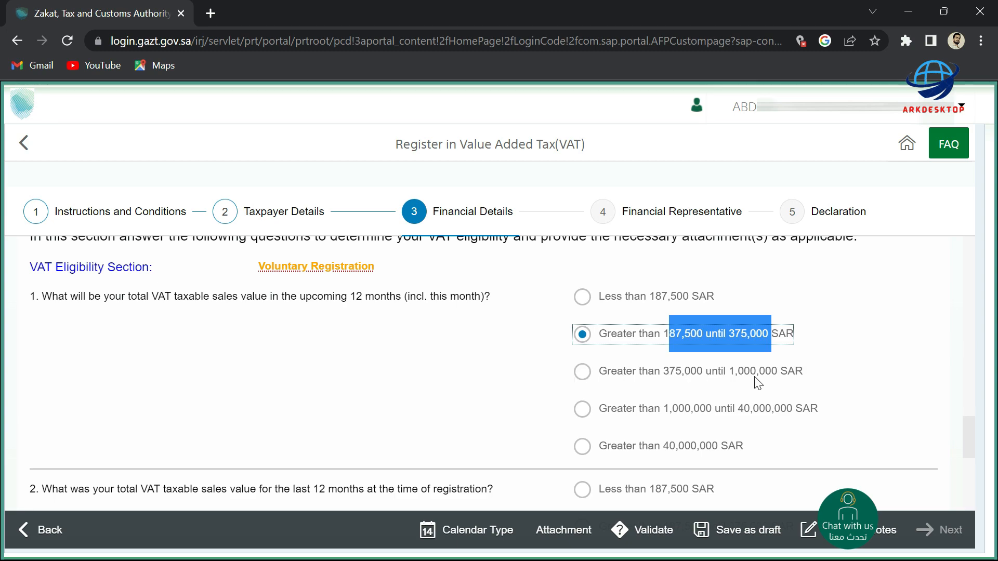
- Settle question 1 on Greater than 375,000 until 1,000,000 SAR (Mandatory Registration – Small/Medium)
{"action": "left_click", "coordinate": [588, 376]}
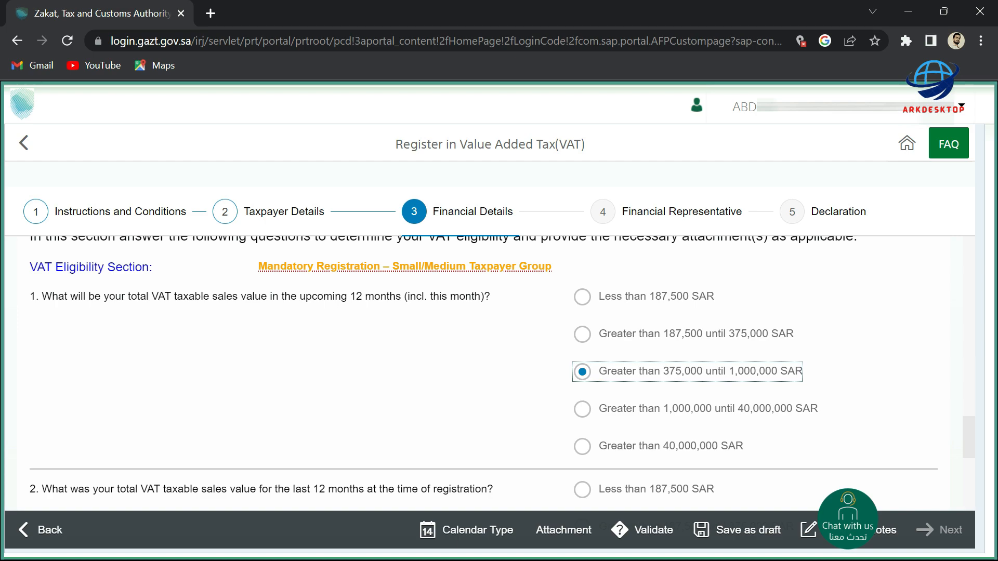
{"action": "left_click_drag", "start_coordinate": [552, 266], "coordinate": [266, 266]}
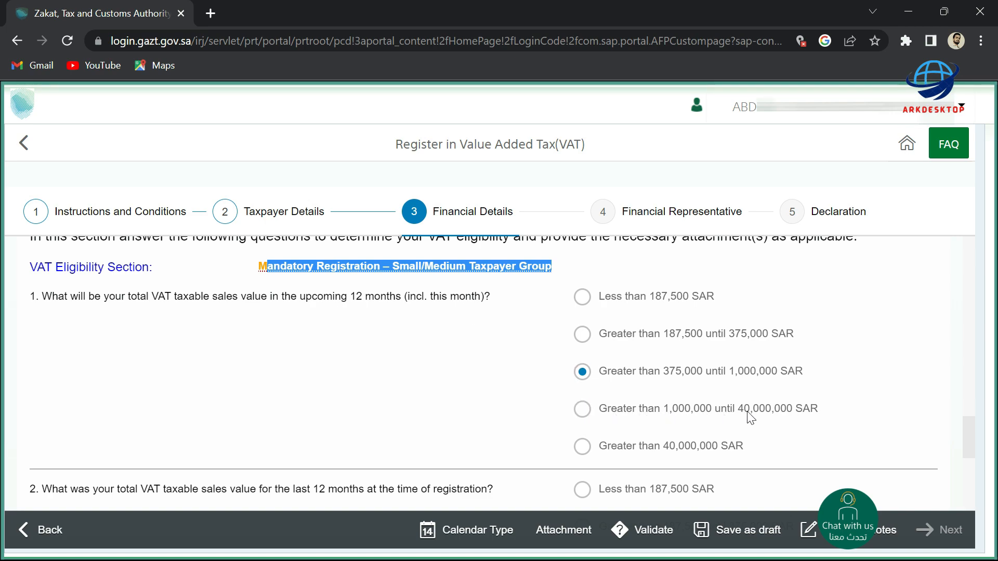
{"action": "left_click", "coordinate": [583, 410]}
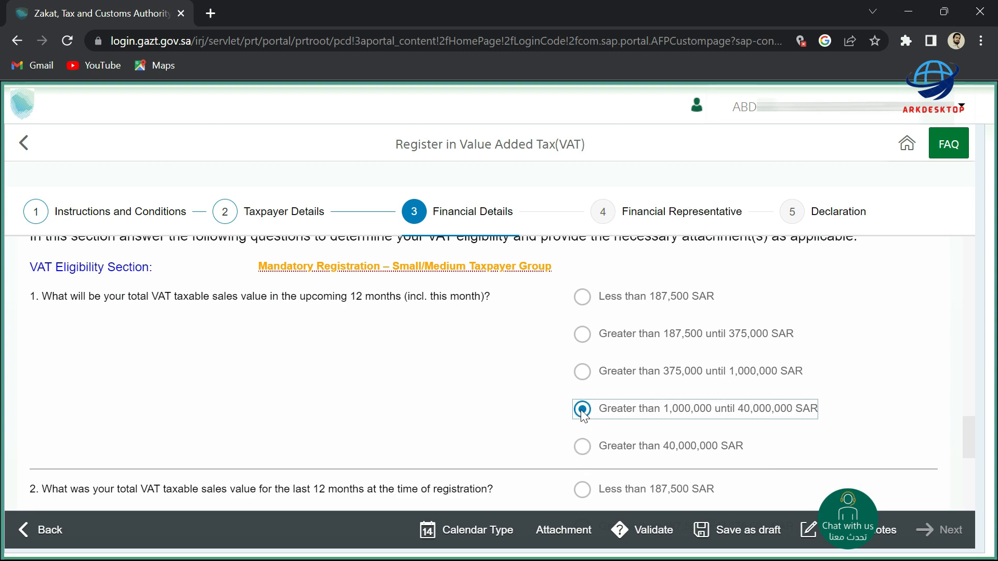
{"action": "left_click", "coordinate": [582, 372]}
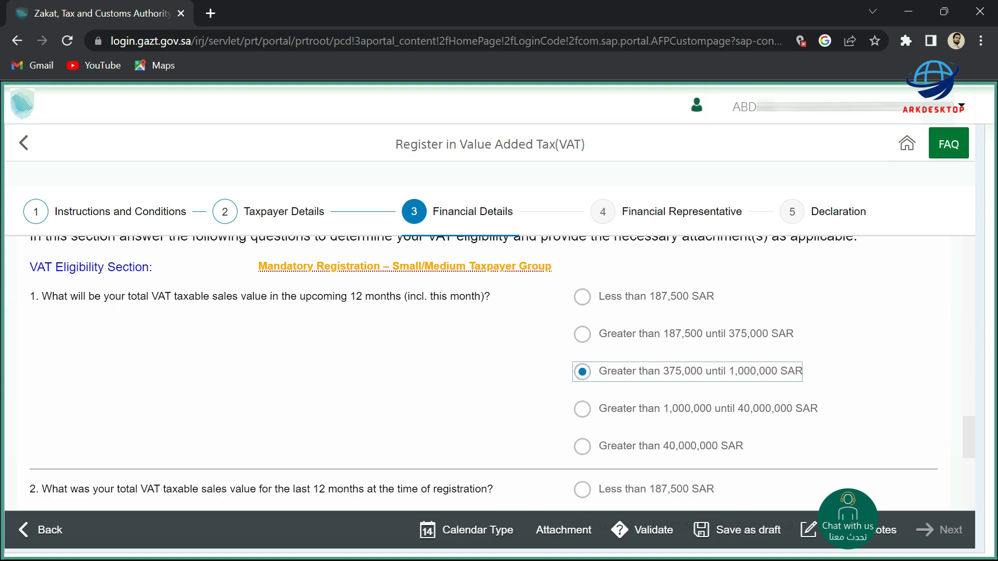
{"action": "left_click", "coordinate": [23, 297]}
{"action": "left_click_drag", "start_coordinate": [23, 297], "coordinate": [414, 320]}
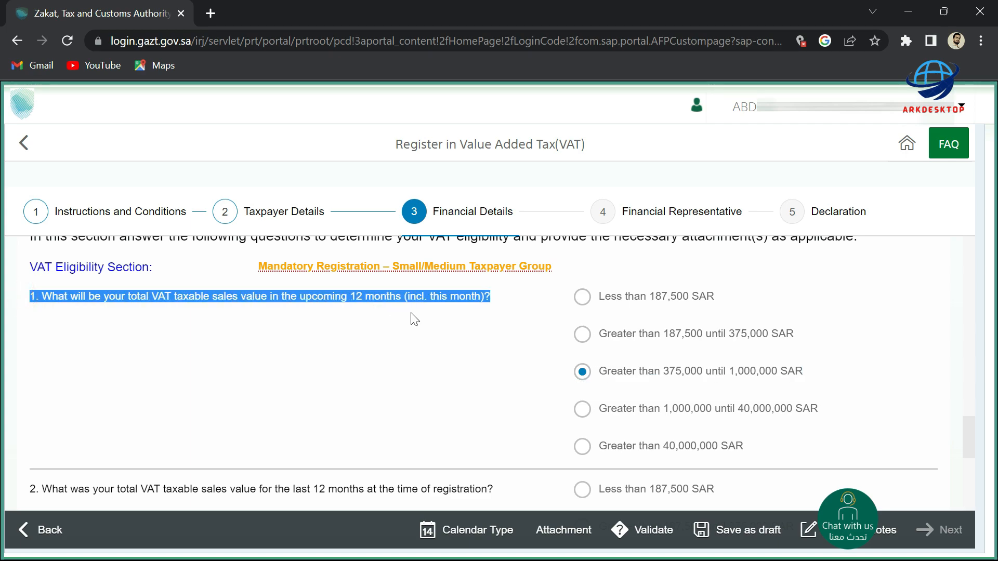
{"action": "left_click", "coordinate": [581, 372]}
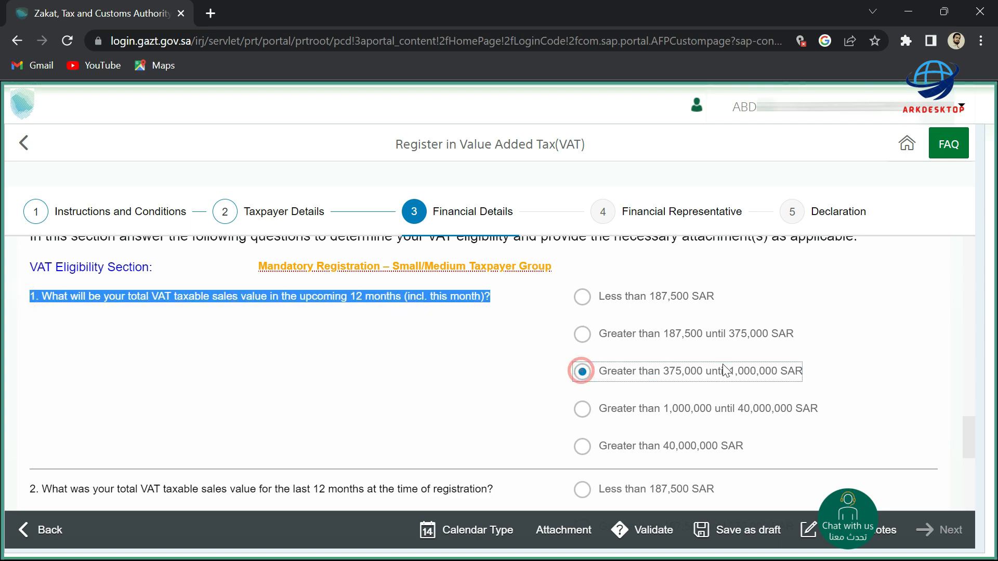
{"action": "left_click_drag", "start_coordinate": [965, 441], "coordinate": [968, 462]}
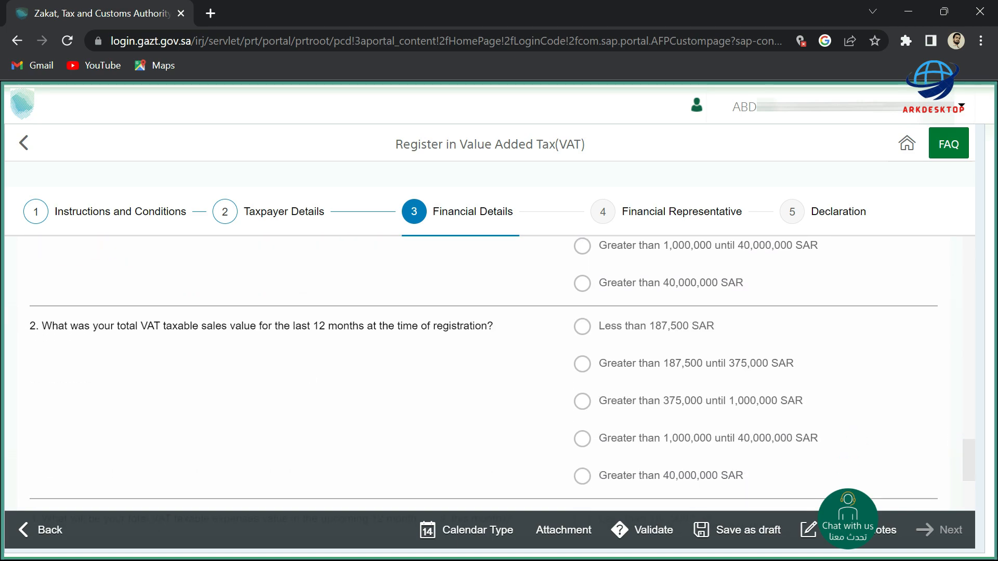
- Answer question 2 on last 12 months' taxable sales with Less than 187,500 SAR
{"action": "left_click_drag", "start_coordinate": [29, 326], "coordinate": [481, 341]}
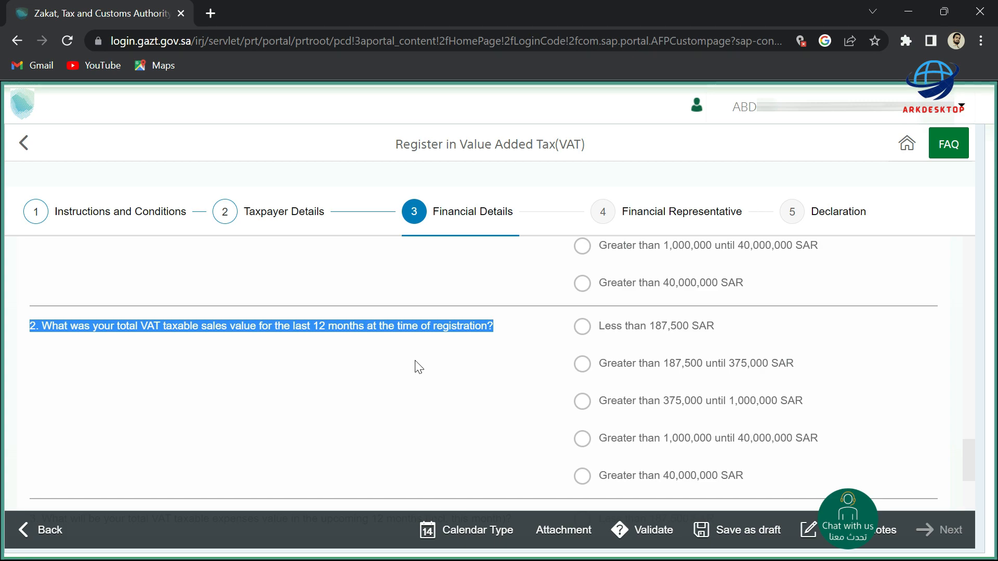
{"action": "left_click", "coordinate": [582, 336]}
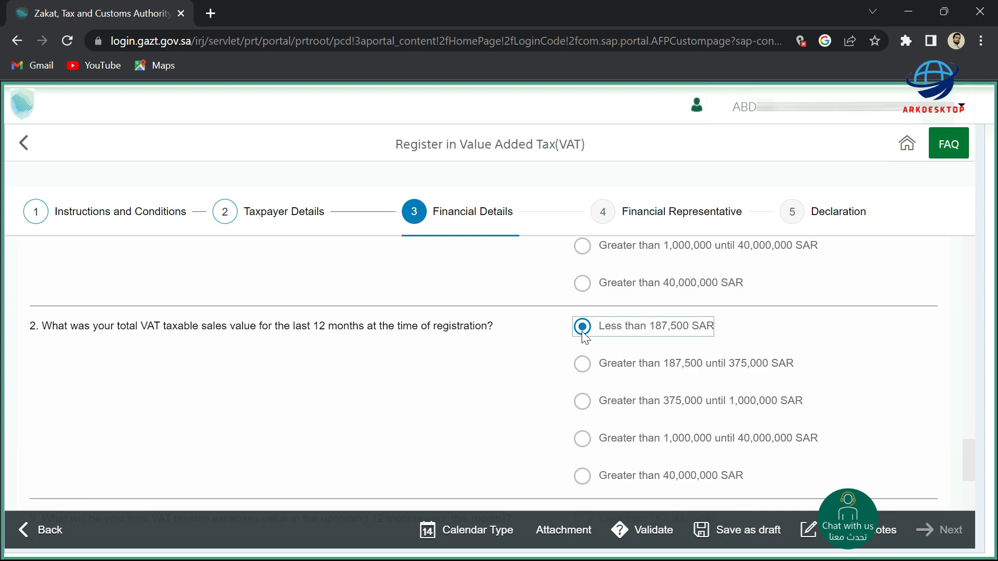
{"action": "left_click", "coordinate": [582, 364]}
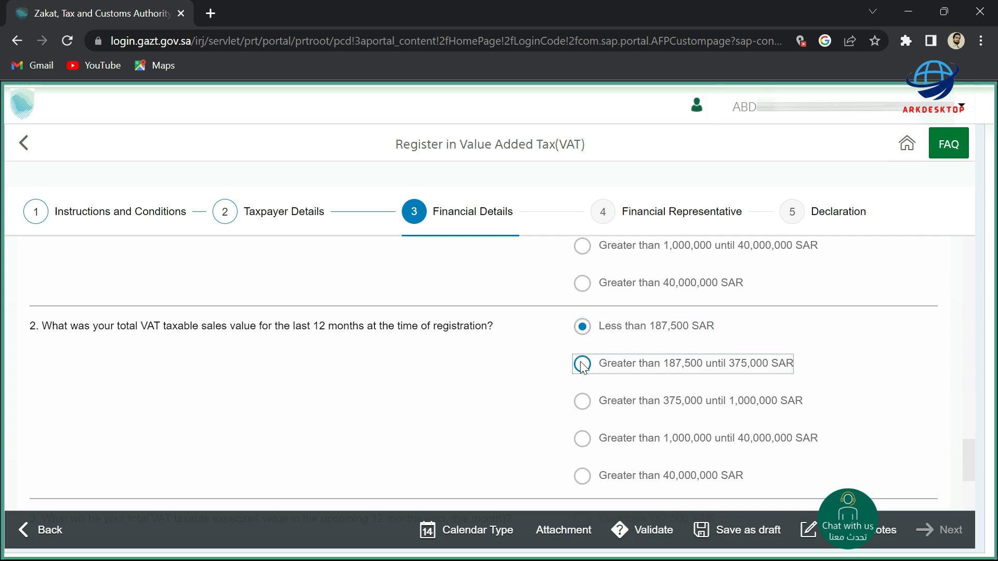
{"action": "left_click", "coordinate": [582, 364]}
{"action": "left_click", "coordinate": [583, 325]}
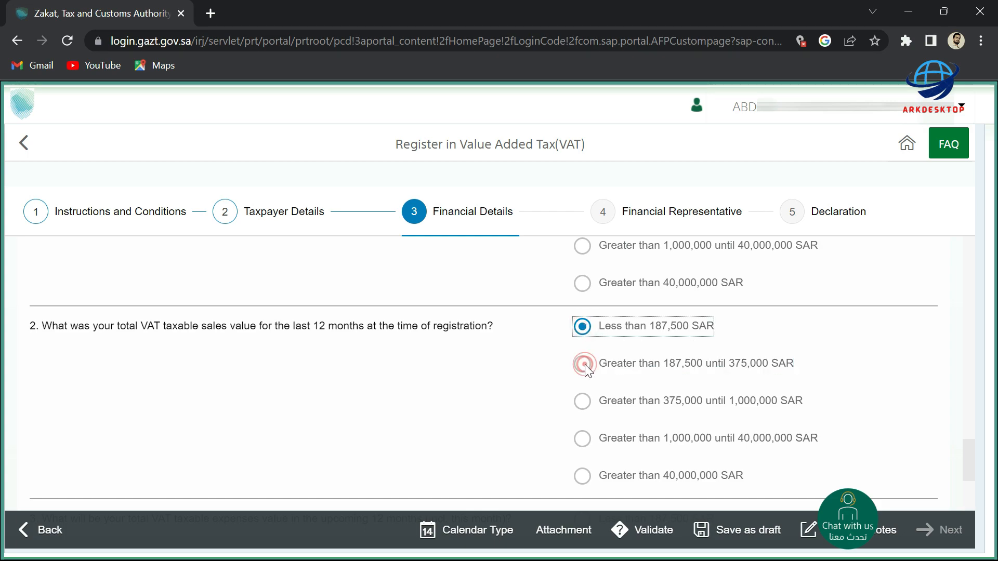
{"action": "left_click", "coordinate": [585, 364]}
{"action": "left_click", "coordinate": [584, 326]}
{"action": "left_click", "coordinate": [584, 404]}
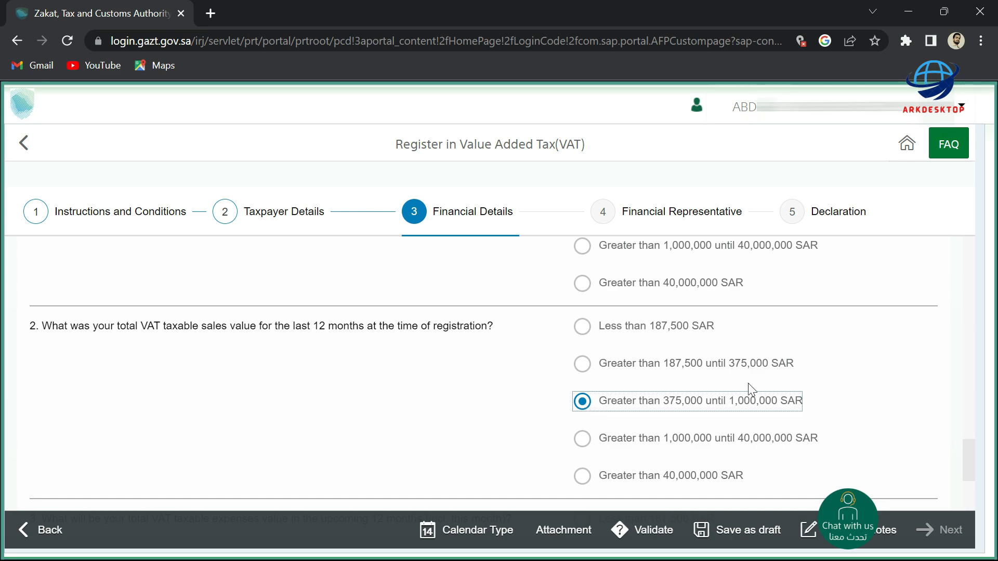
{"action": "left_click", "coordinate": [582, 327]}
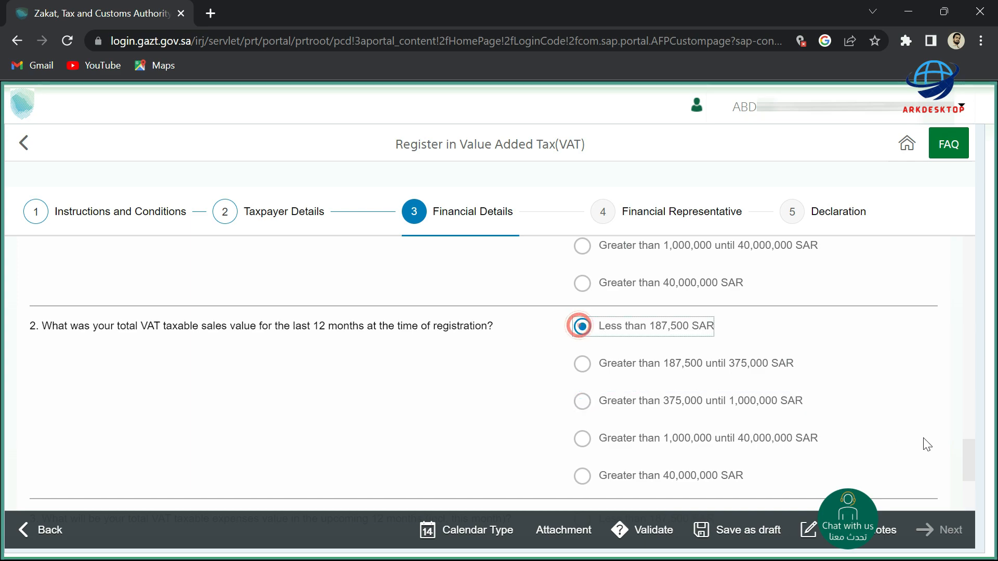
{"action": "left_click_drag", "start_coordinate": [971, 463], "coordinate": [972, 491]}
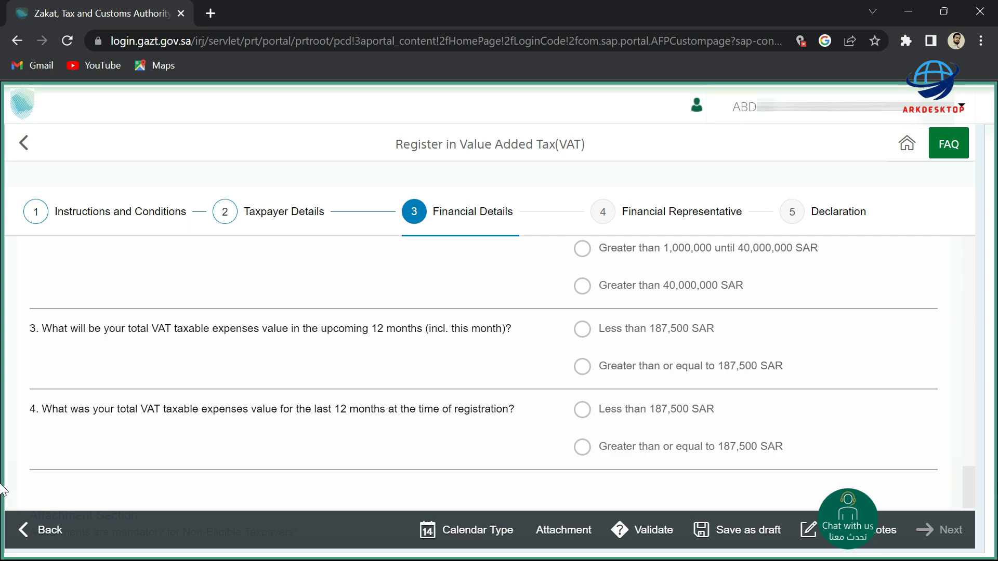
{"action": "left_click_drag", "start_coordinate": [966, 491], "coordinate": [955, 445]}
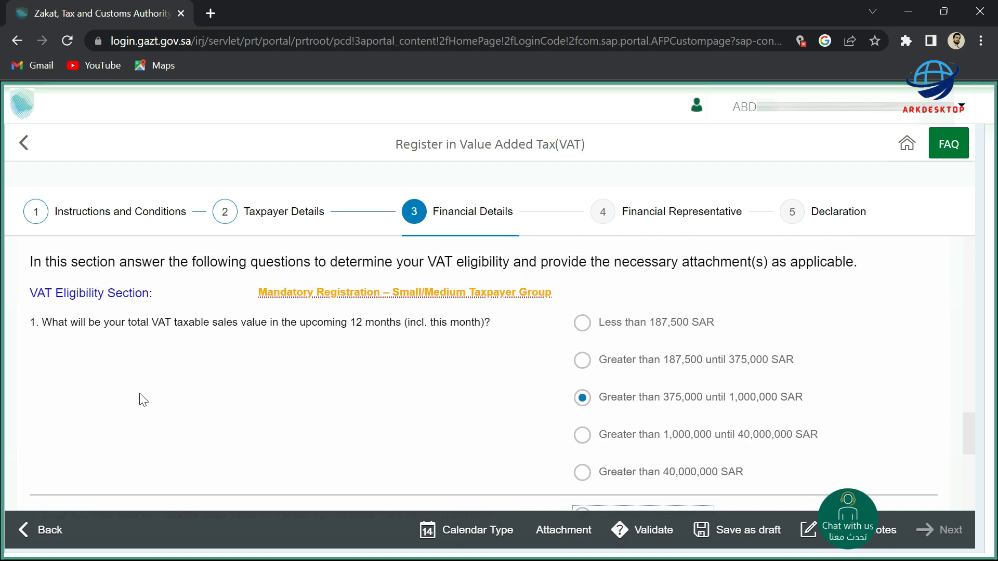
{"action": "left_click_drag", "start_coordinate": [172, 322], "coordinate": [240, 322]}
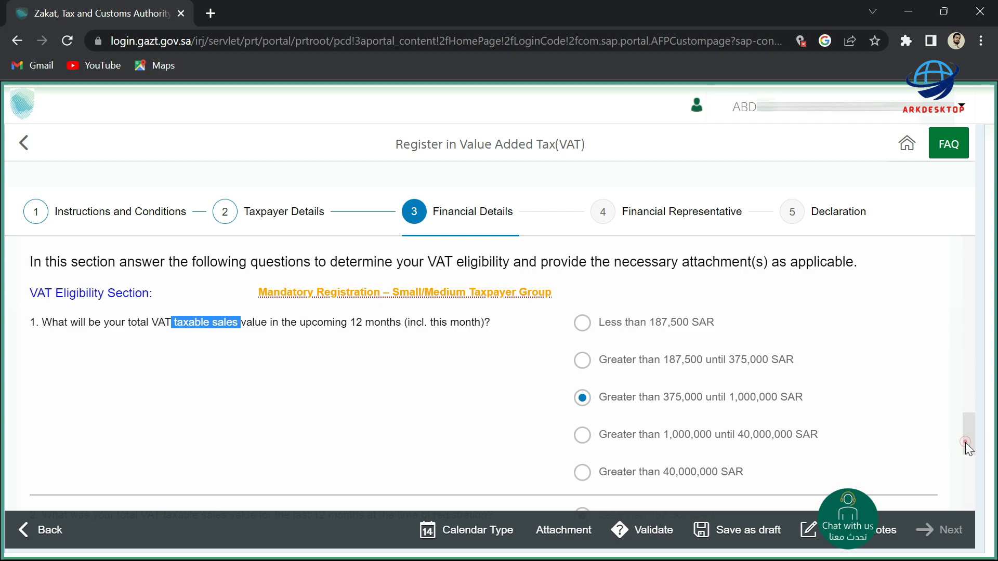
{"action": "left_click_drag", "start_coordinate": [965, 443], "coordinate": [970, 498]}
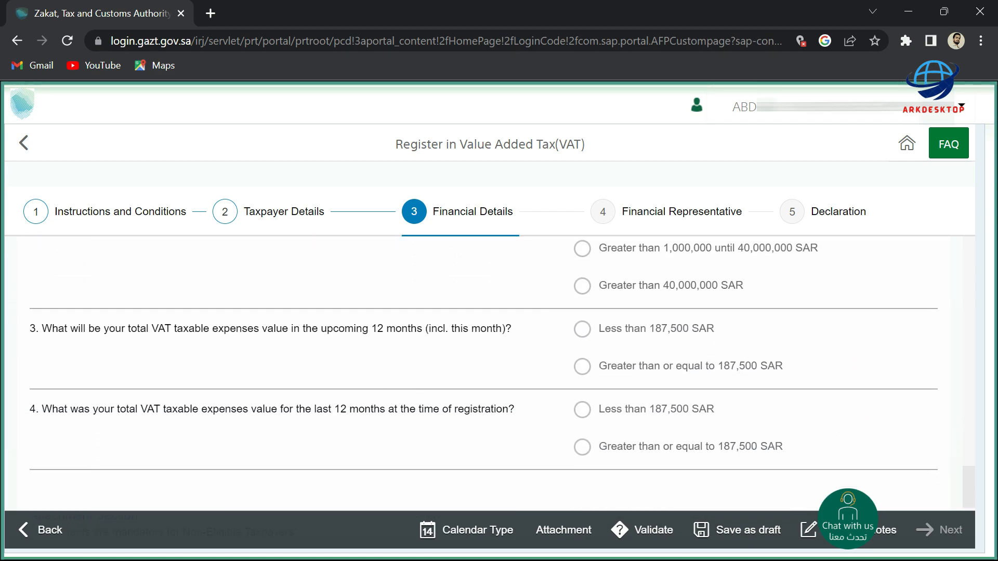
{"action": "left_click_drag", "start_coordinate": [151, 328], "coordinate": [253, 329]}
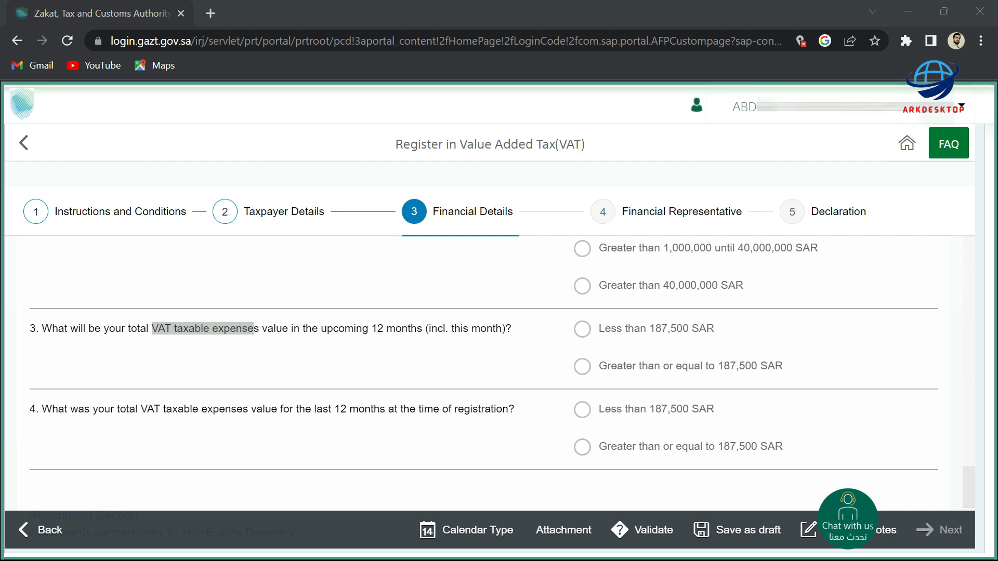
- Answer question 3 on expected taxable expenses with Greater than or equal to 187,500 SAR
{"action": "left_click_drag", "start_coordinate": [147, 329], "coordinate": [329, 341]}
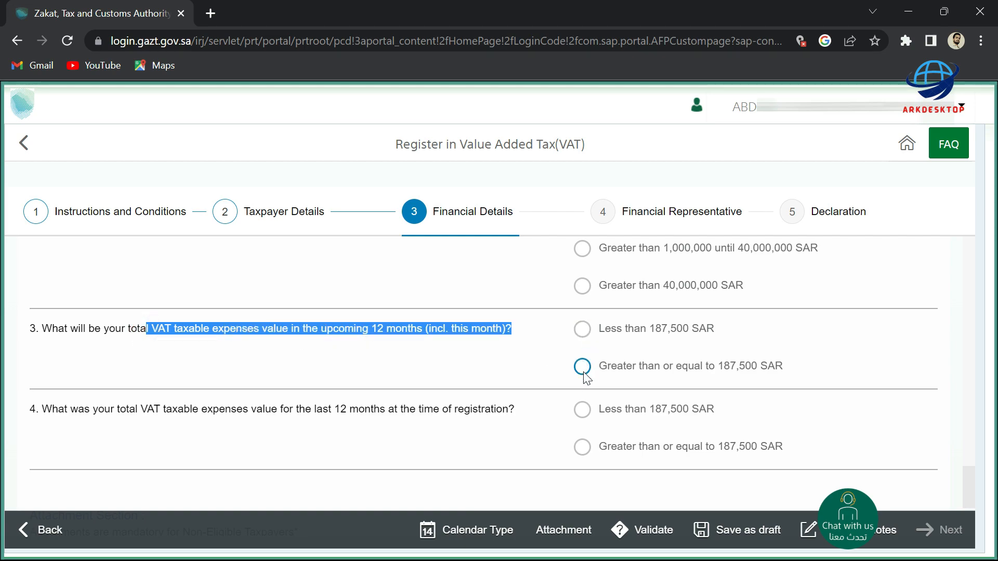
{"action": "left_click", "coordinate": [585, 336]}
{"action": "left_click", "coordinate": [583, 368]}
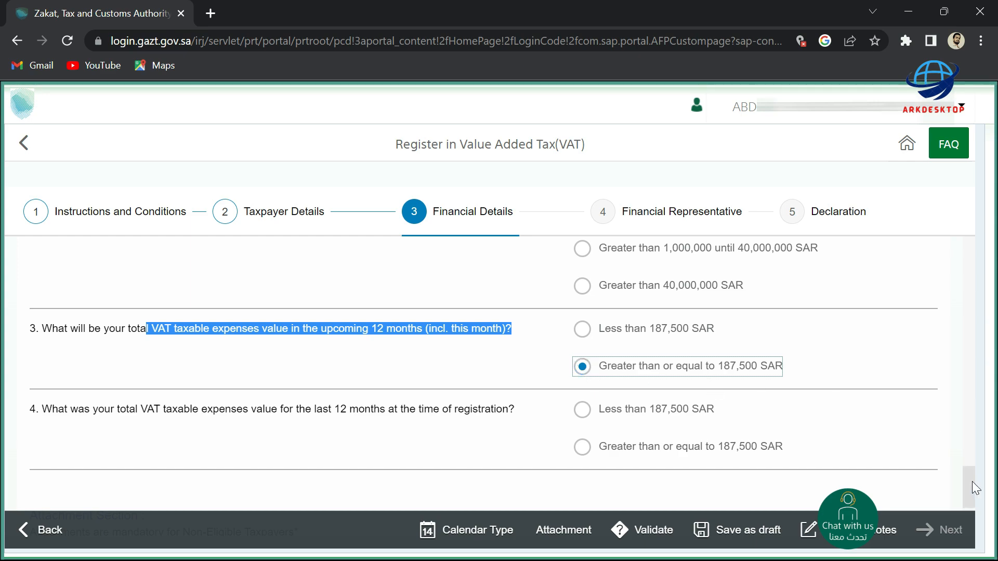
{"action": "left_click_drag", "start_coordinate": [972, 481], "coordinate": [959, 423]}
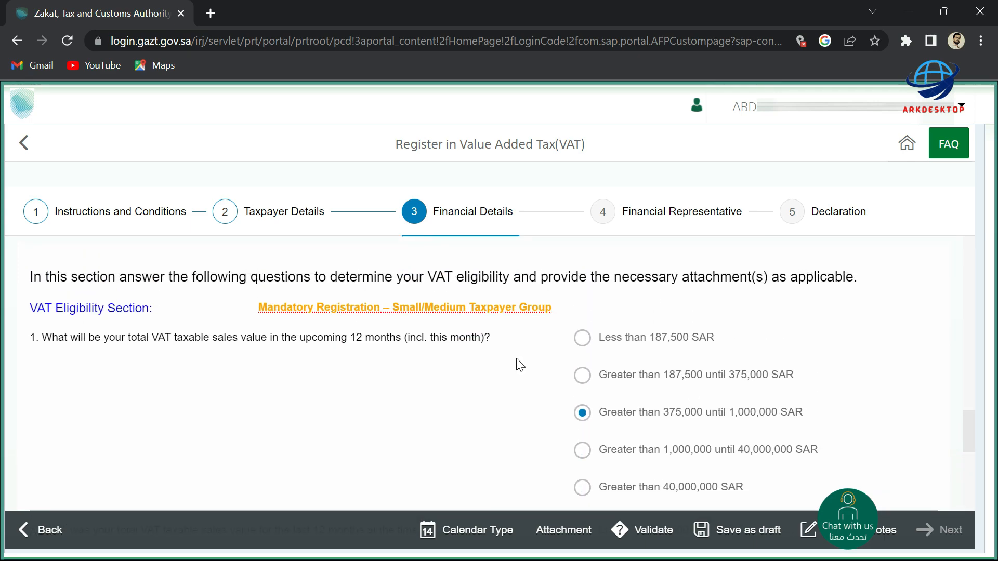
{"action": "left_click_drag", "start_coordinate": [44, 337], "coordinate": [327, 357]}
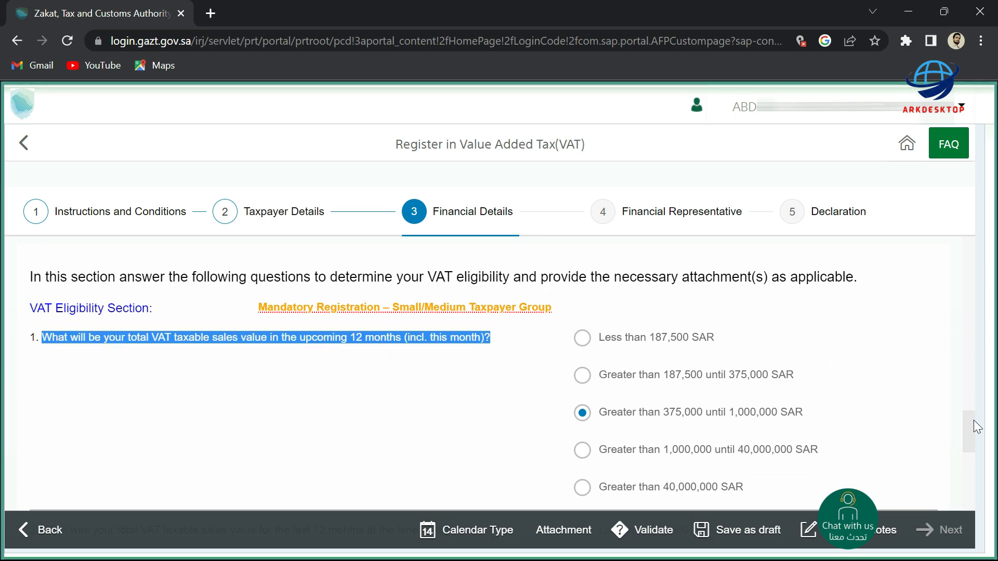
{"action": "left_click_drag", "start_coordinate": [972, 428], "coordinate": [972, 488]}
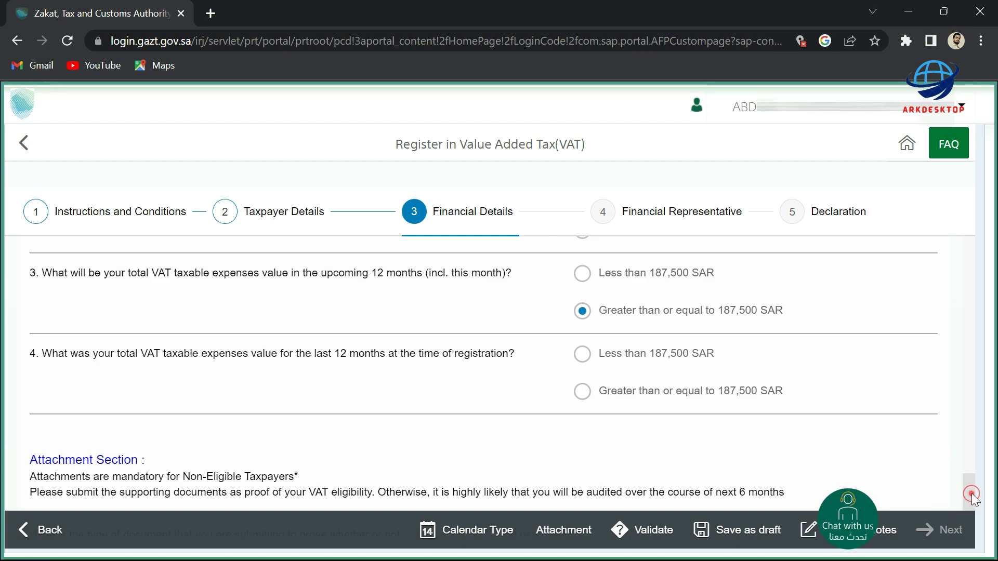
- Review the wording of questions 2 and 4, then answer question 4 with 'Less than 187,500 SAR'
{"action": "left_click_drag", "start_coordinate": [971, 494], "coordinate": [966, 465]}
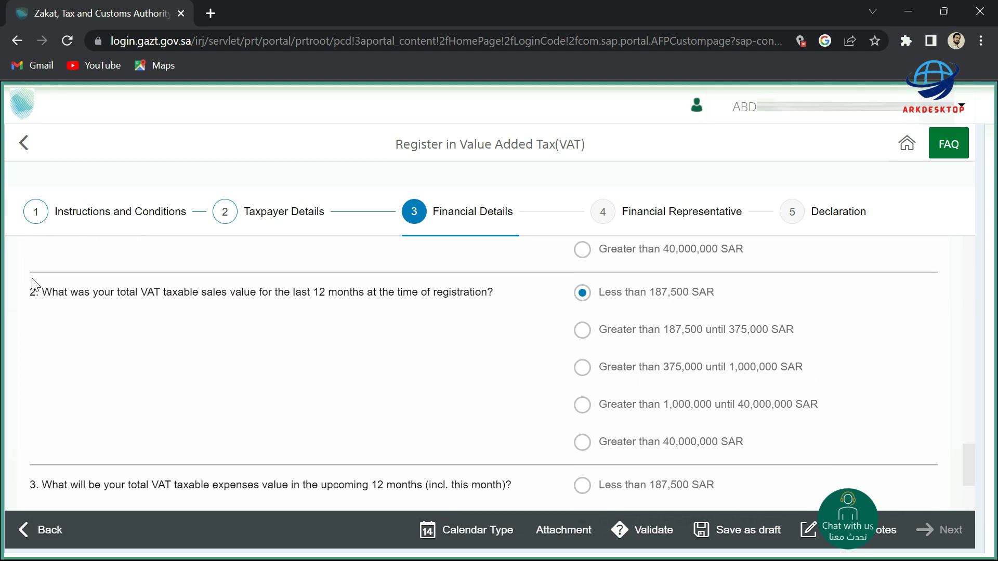
{"action": "left_click_drag", "start_coordinate": [30, 292], "coordinate": [236, 292]}
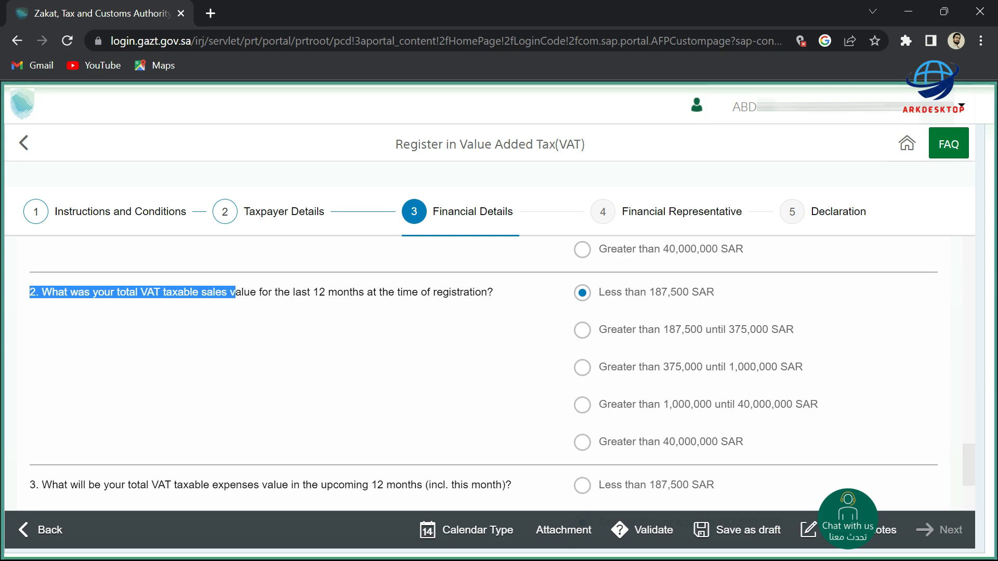
{"action": "left_click_drag", "start_coordinate": [320, 293], "coordinate": [419, 311]}
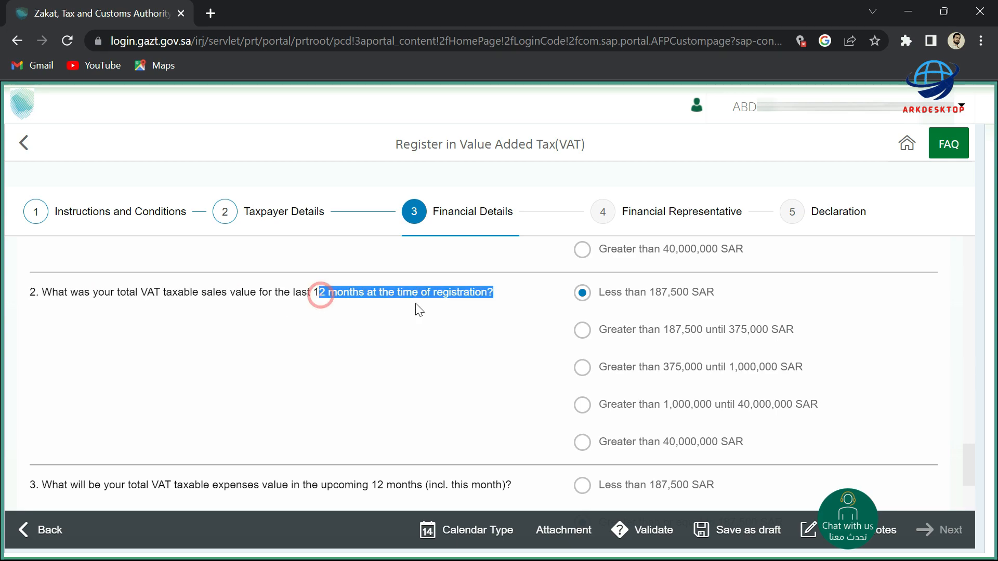
{"action": "left_click_drag", "start_coordinate": [967, 464], "coordinate": [966, 492]}
{"action": "left_click_drag", "start_coordinate": [141, 375], "coordinate": [257, 377]}
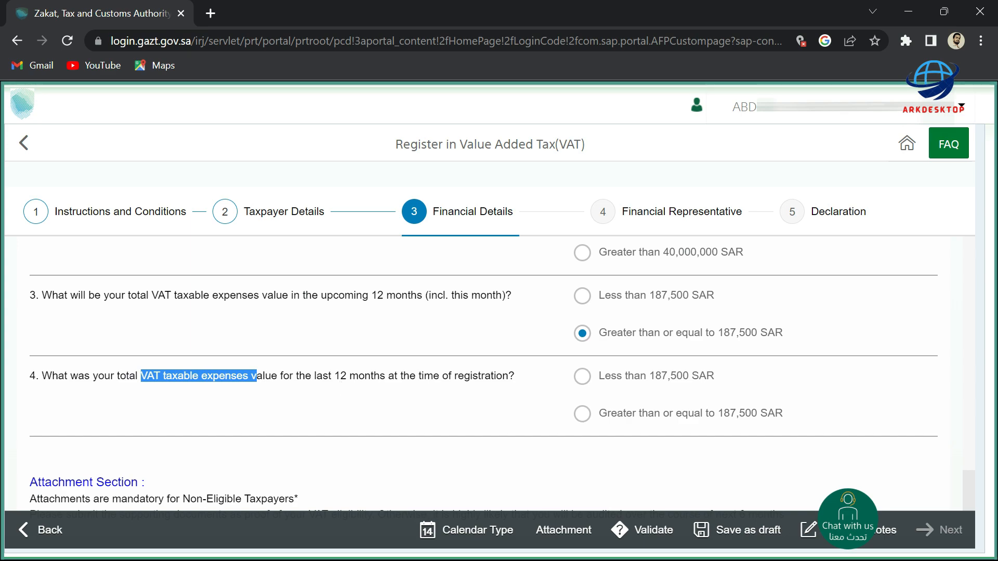
{"action": "left_click_drag", "start_coordinate": [333, 375], "coordinate": [524, 419]}
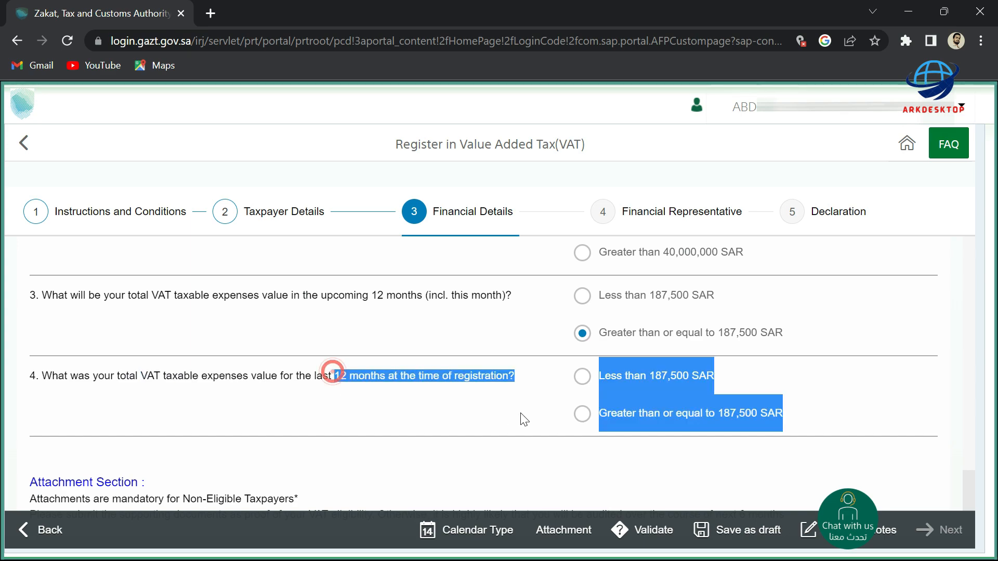
{"action": "left_click", "coordinate": [461, 395]}
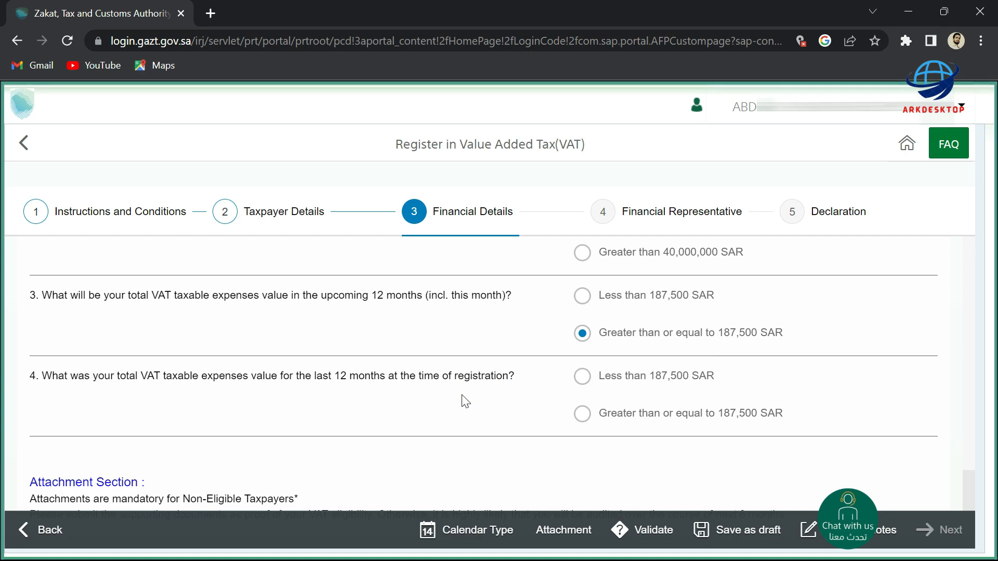
{"action": "left_click", "coordinate": [588, 379]}
- Read the Attachment Section note about Non-Eligible Taxpayers
{"action": "left_click_drag", "start_coordinate": [971, 488], "coordinate": [969, 511]}
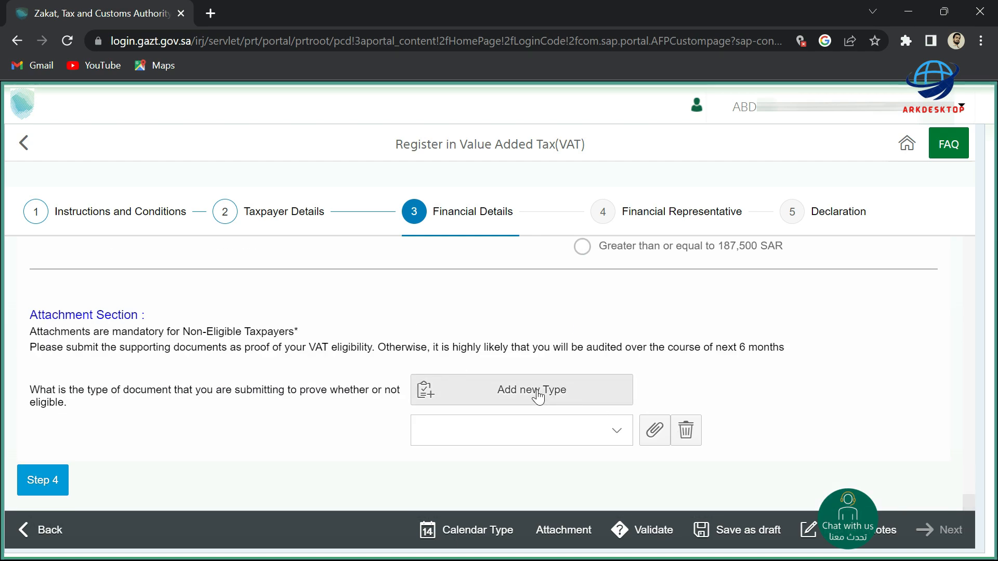
{"action": "left_click_drag", "start_coordinate": [30, 315], "coordinate": [191, 333]}
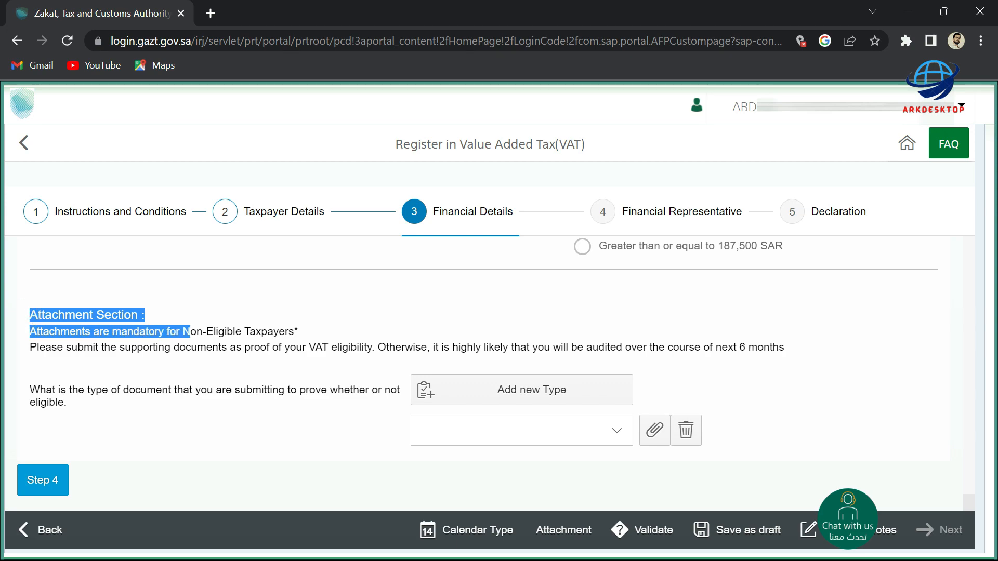
{"action": "left_click_drag", "start_coordinate": [31, 333], "coordinate": [112, 331]}
{"action": "left_click", "coordinate": [58, 330]}
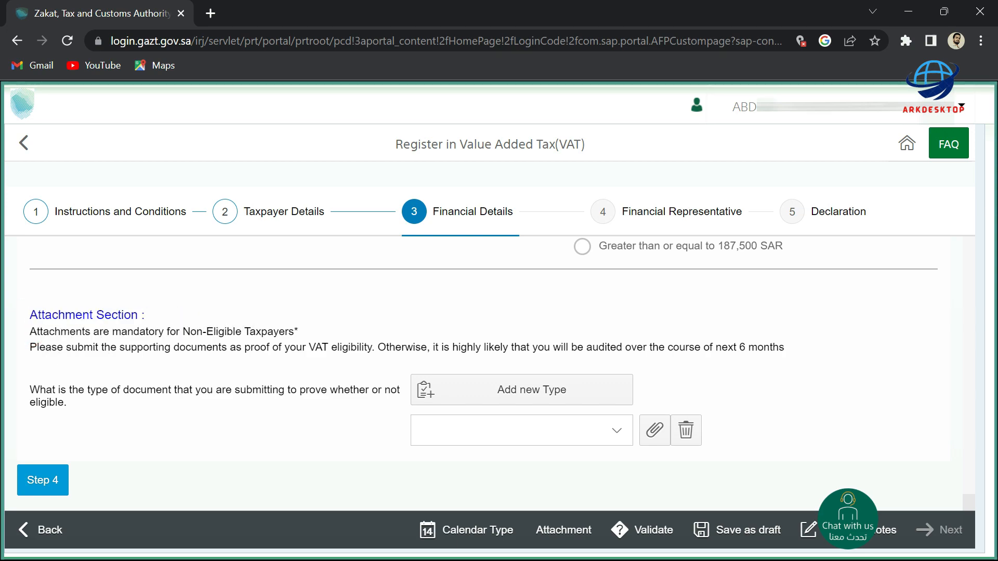
{"action": "left_click_drag", "start_coordinate": [176, 331], "coordinate": [295, 331]}
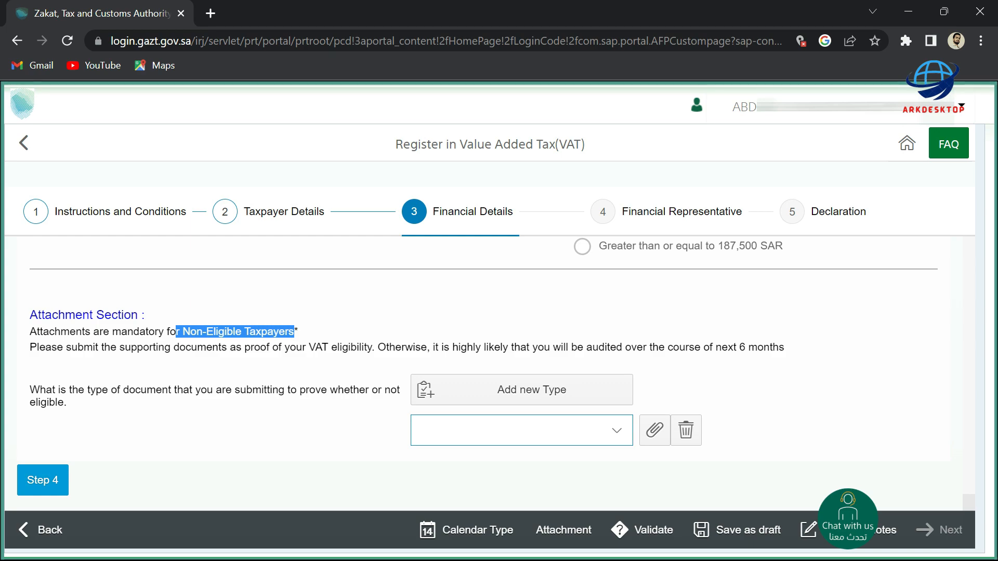
- Set the document type to Income Statement and upload P&L Acc.pdf, then continue to section 4
{"action": "left_click", "coordinate": [624, 431]}
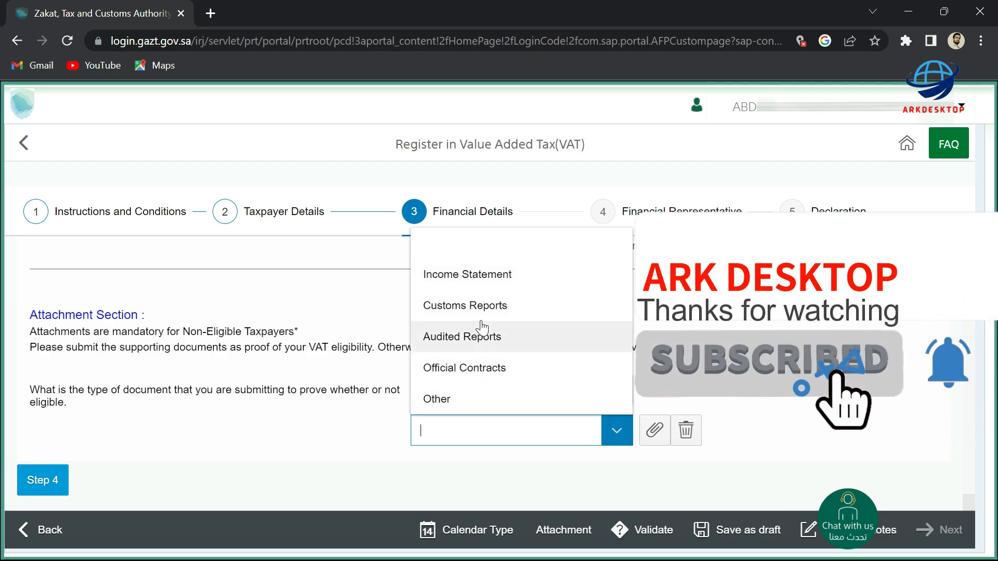
{"action": "left_click", "coordinate": [478, 281]}
{"action": "left_click", "coordinate": [654, 434]}
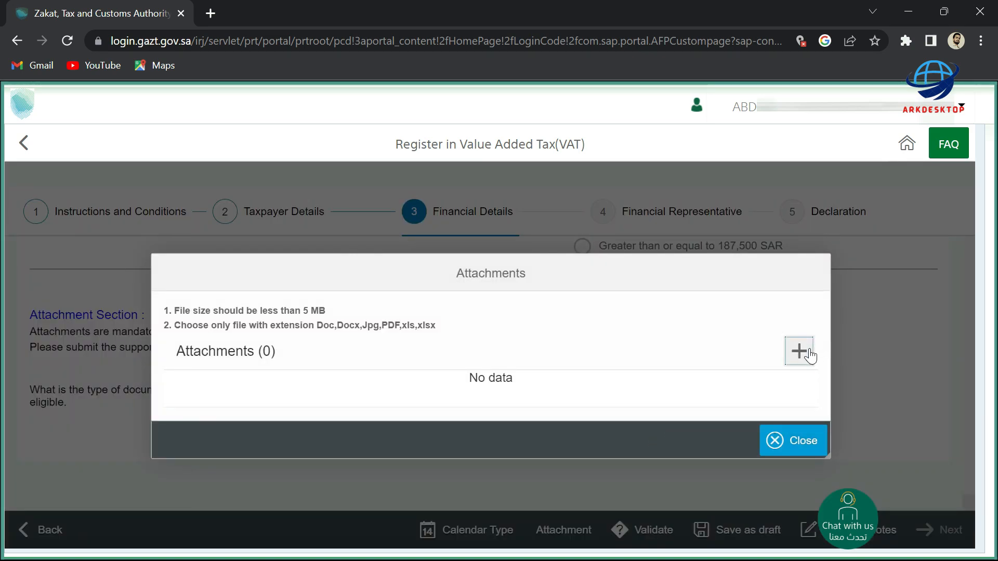
{"action": "left_click", "coordinate": [807, 350]}
{"action": "left_click", "coordinate": [344, 110]}
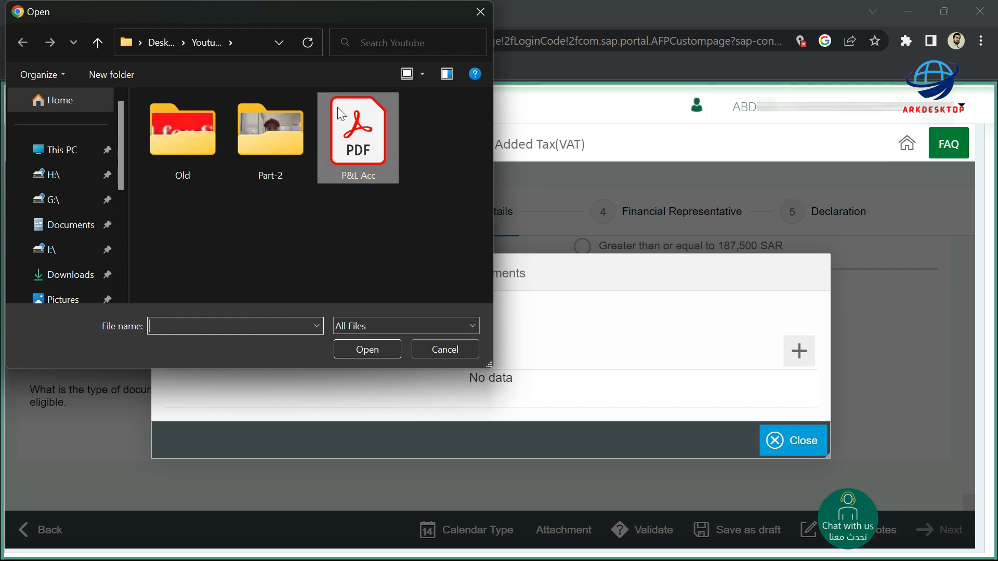
{"action": "left_click", "coordinate": [380, 349]}
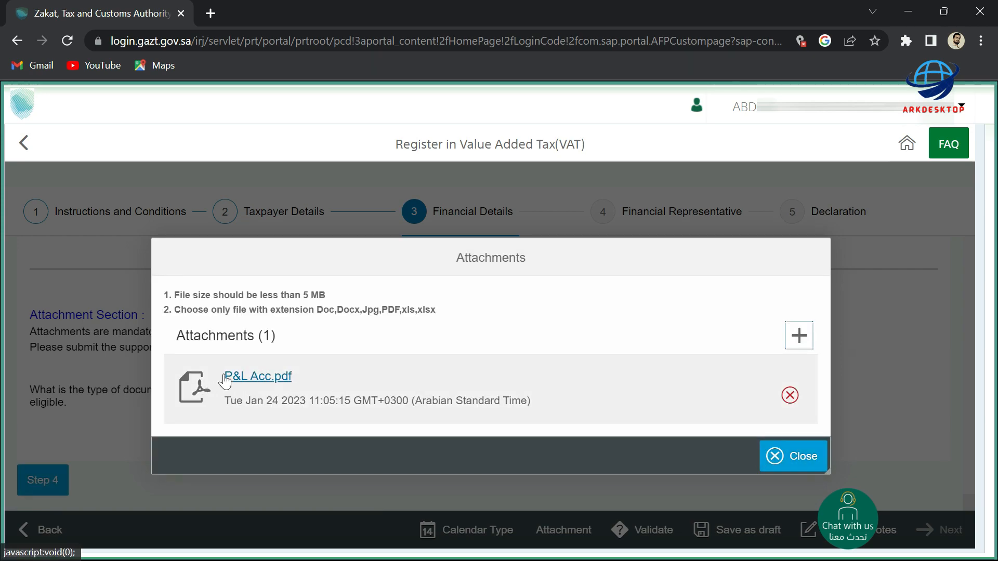
{"action": "left_click", "coordinate": [794, 458]}
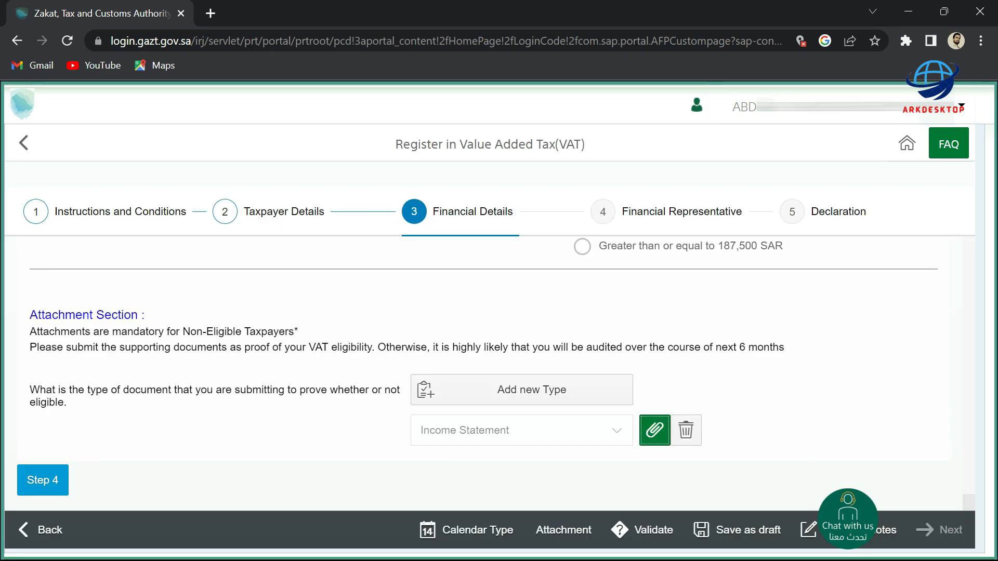
{"action": "left_click", "coordinate": [49, 481]}
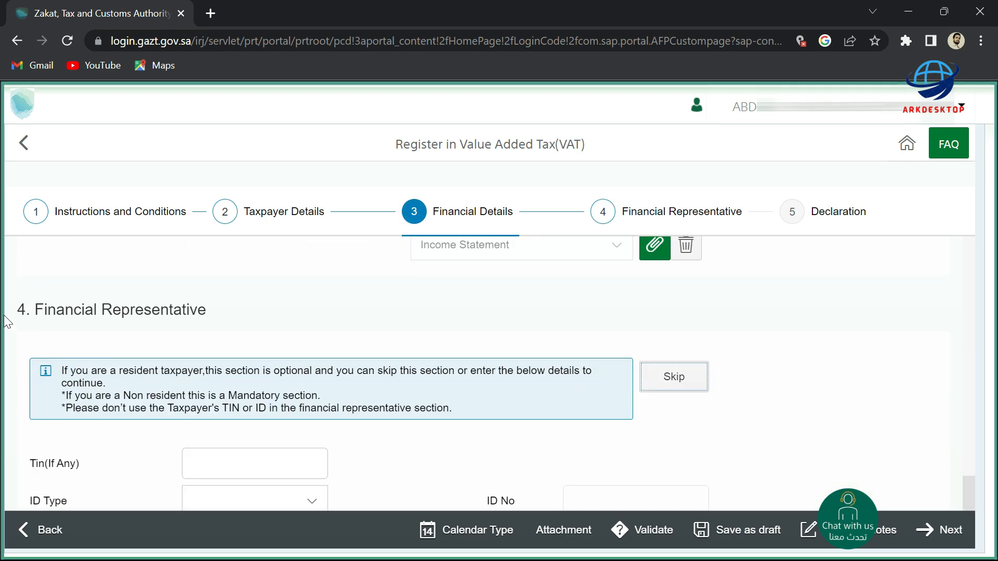
- Scroll through the Financial Representative section and note that it is optional
{"action": "left_click", "coordinate": [38, 313]}
{"action": "left_click_drag", "start_coordinate": [38, 306], "coordinate": [251, 392]}
{"action": "scroll", "coordinate": [953, 489], "scroll_direction": "down", "scroll_amount": 1}
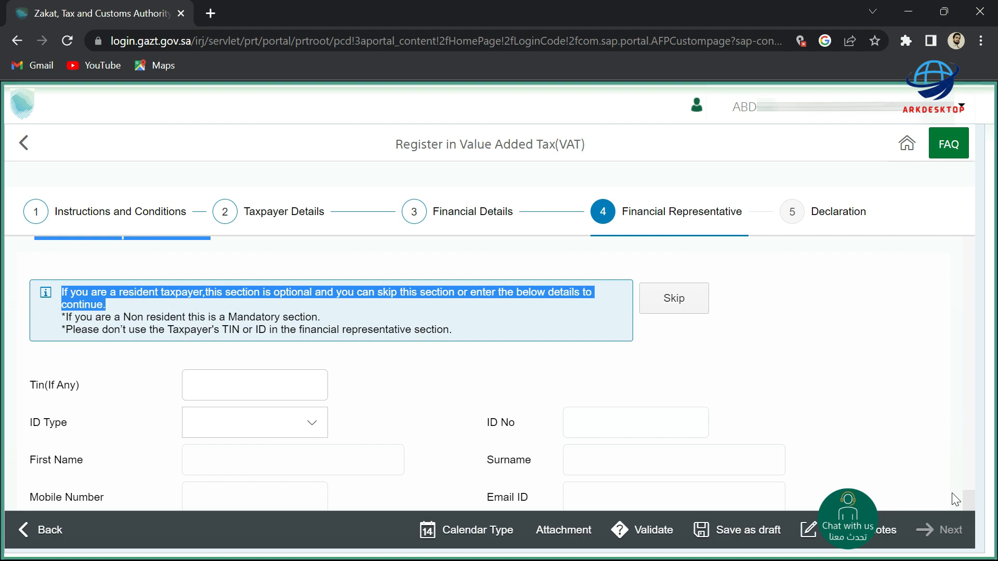
{"action": "left_click_drag", "start_coordinate": [966, 497], "coordinate": [965, 489]}
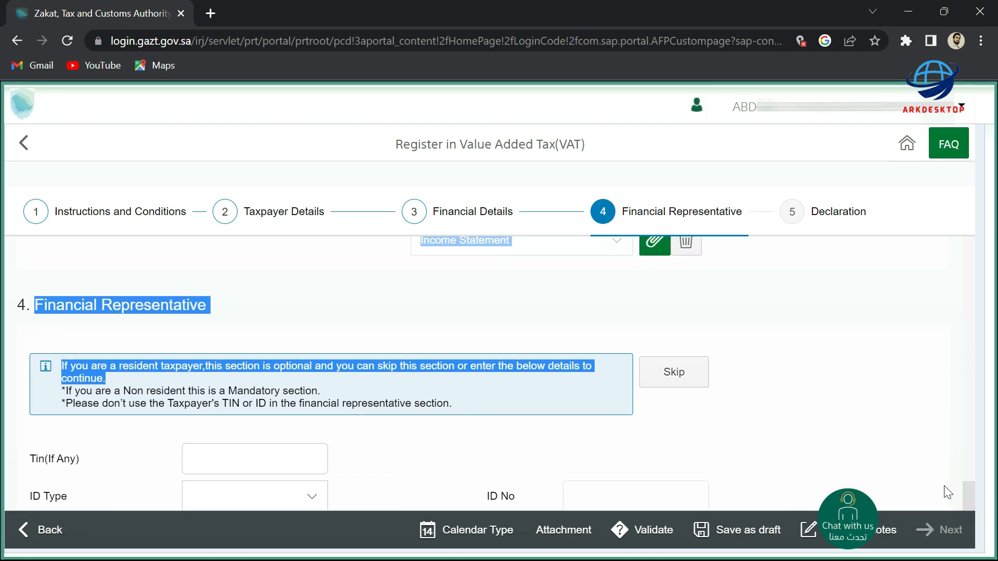
{"action": "left_click", "coordinate": [257, 316]}
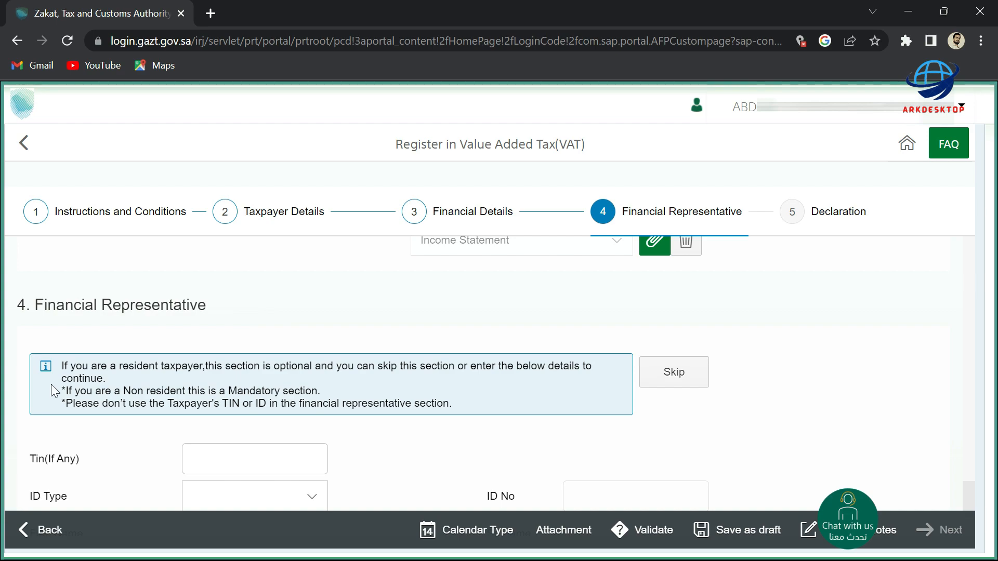
{"action": "left_click_drag", "start_coordinate": [61, 366], "coordinate": [249, 379]}
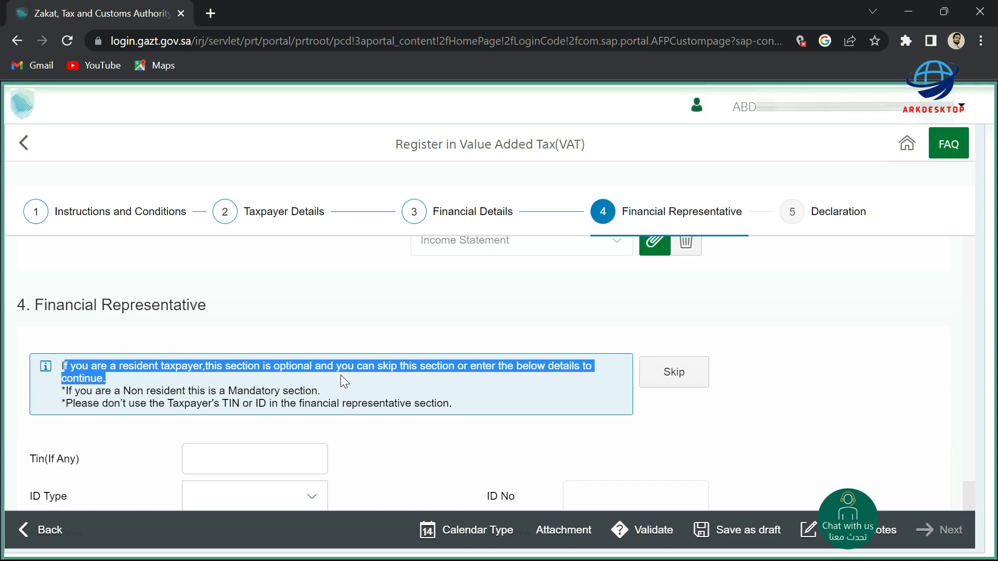
- Leave the TIN and ID type fields blank after reading the non-resident taxpayer note
{"action": "left_click", "coordinate": [210, 456]}
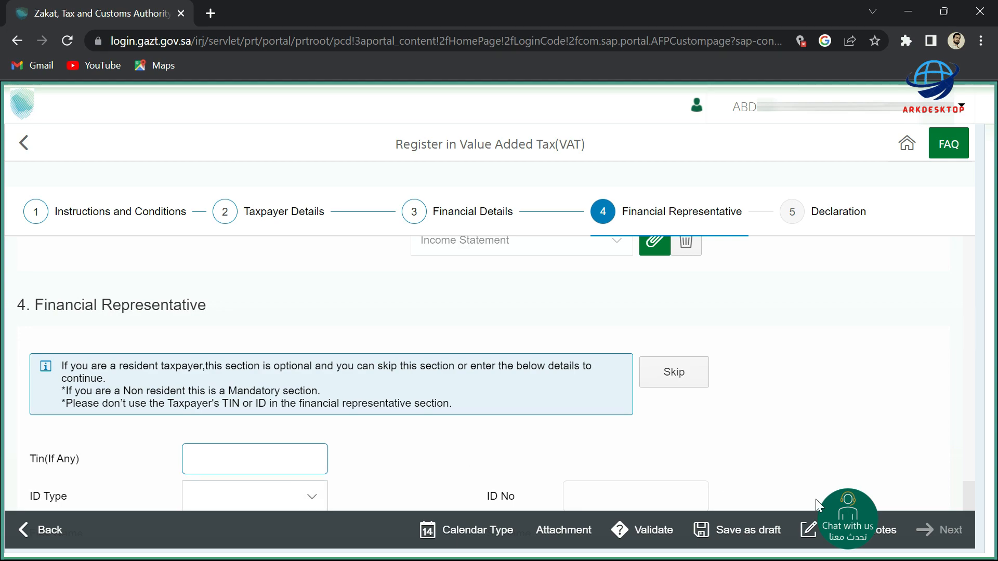
{"action": "scroll", "coordinate": [970, 502], "scroll_direction": "down", "scroll_amount": 1}
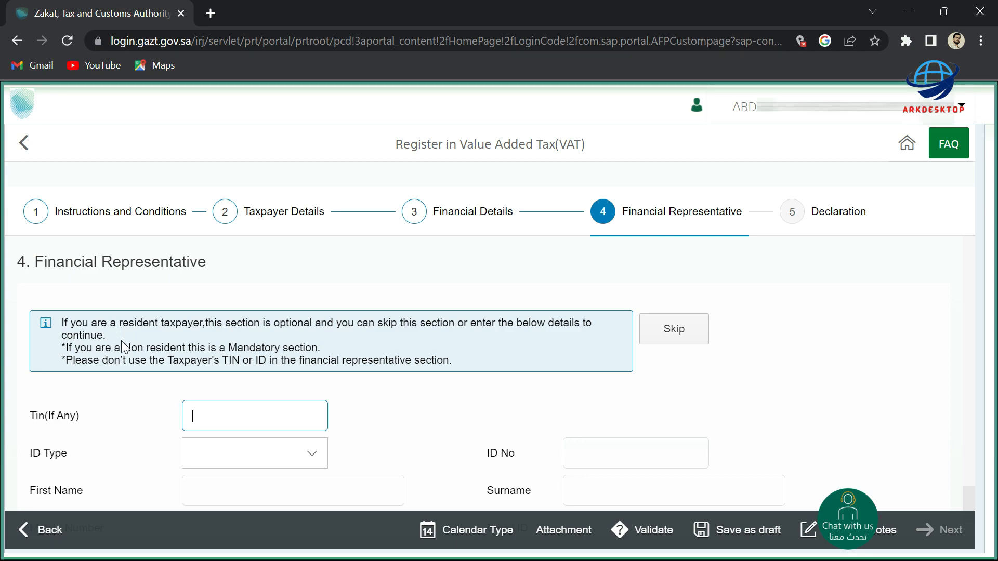
{"action": "left_click_drag", "start_coordinate": [124, 348], "coordinate": [256, 347]}
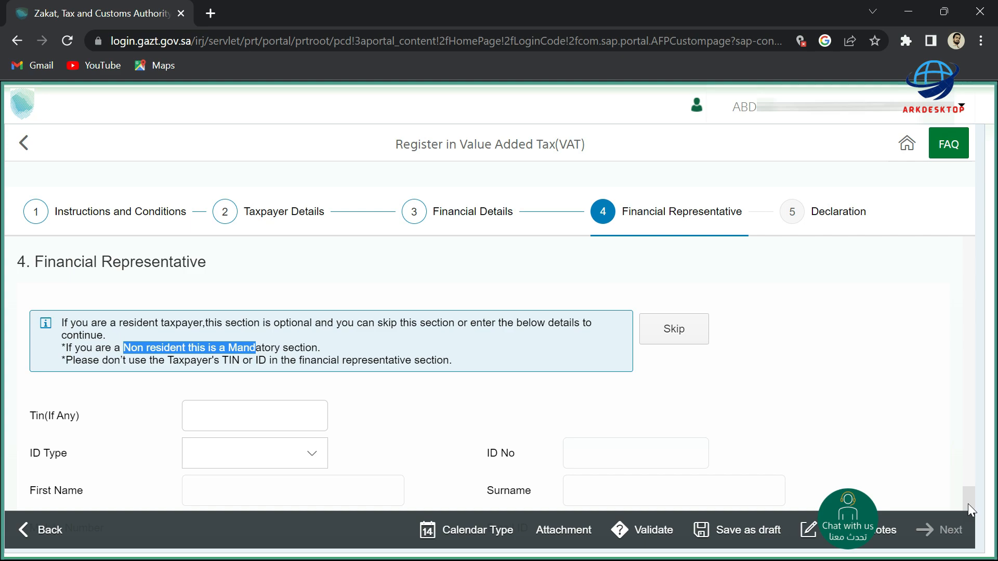
{"action": "left_click_drag", "start_coordinate": [968, 504], "coordinate": [963, 511]}
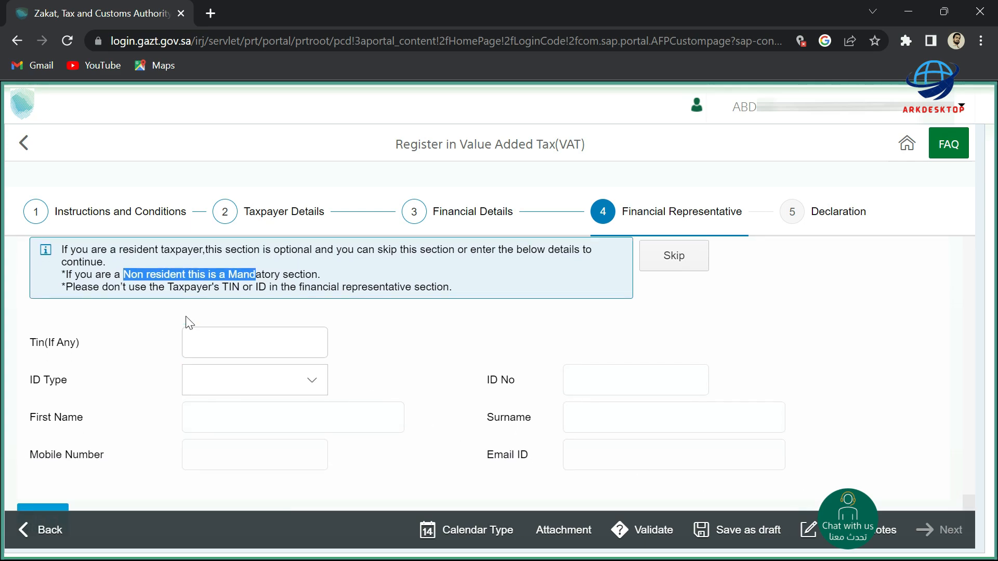
{"action": "left_click", "coordinate": [188, 335]}
{"action": "left_click", "coordinate": [217, 345]}
{"action": "key", "text": "Tab"}
{"action": "left_click", "coordinate": [258, 385]}
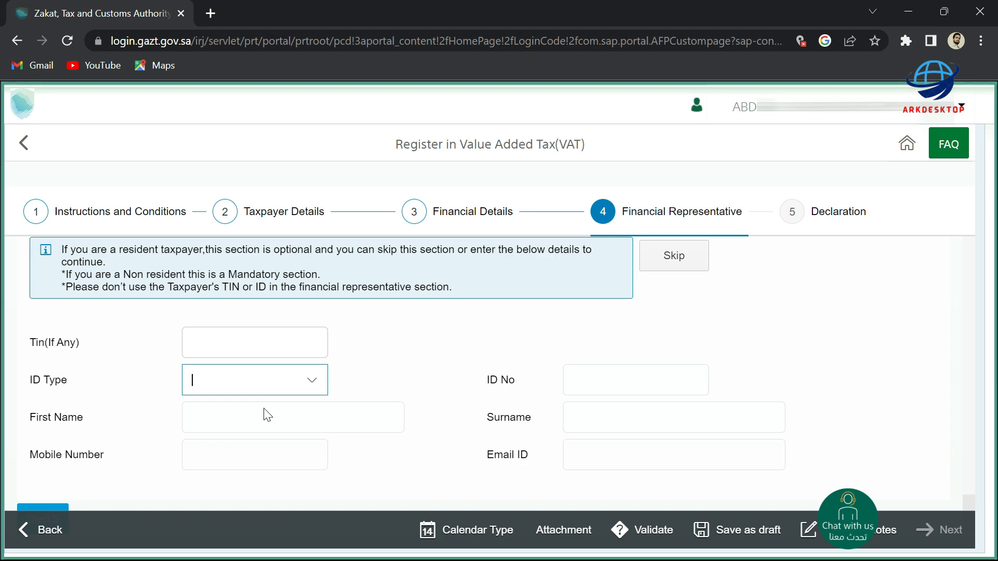
{"action": "key", "text": "shift+Tab"}
{"action": "left_click", "coordinate": [230, 344]}
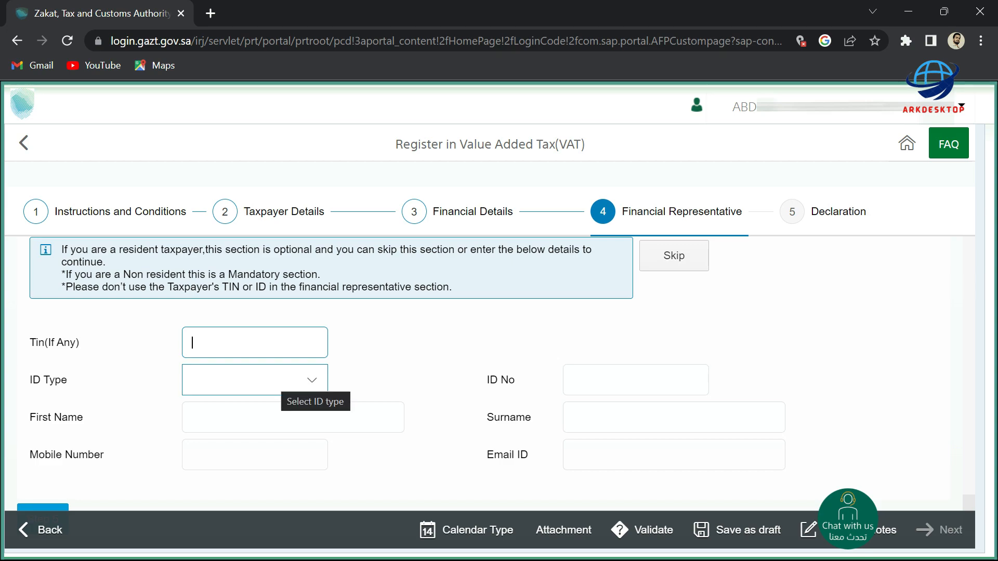
{"action": "left_click", "coordinate": [312, 384]}
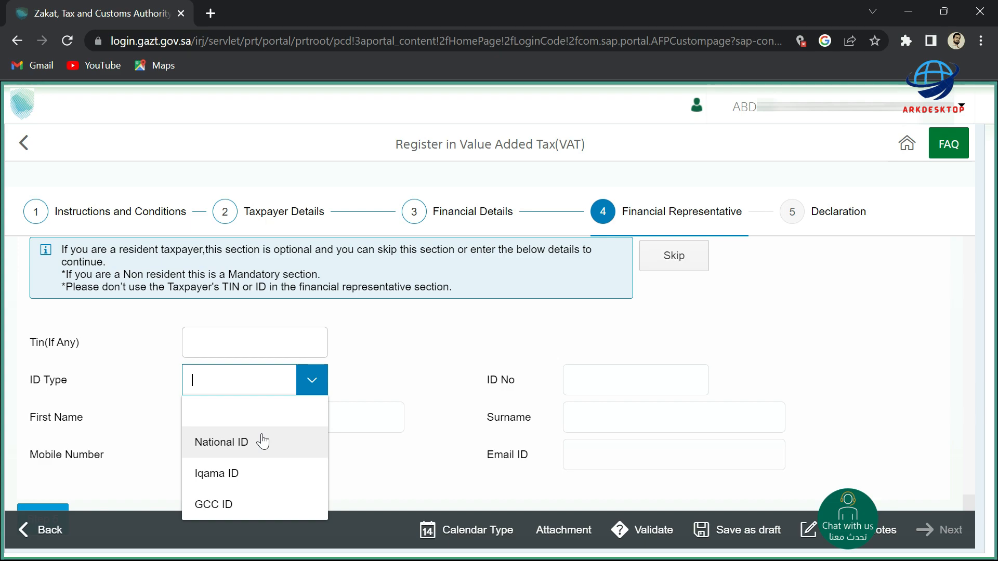
{"action": "left_click", "coordinate": [258, 474]}
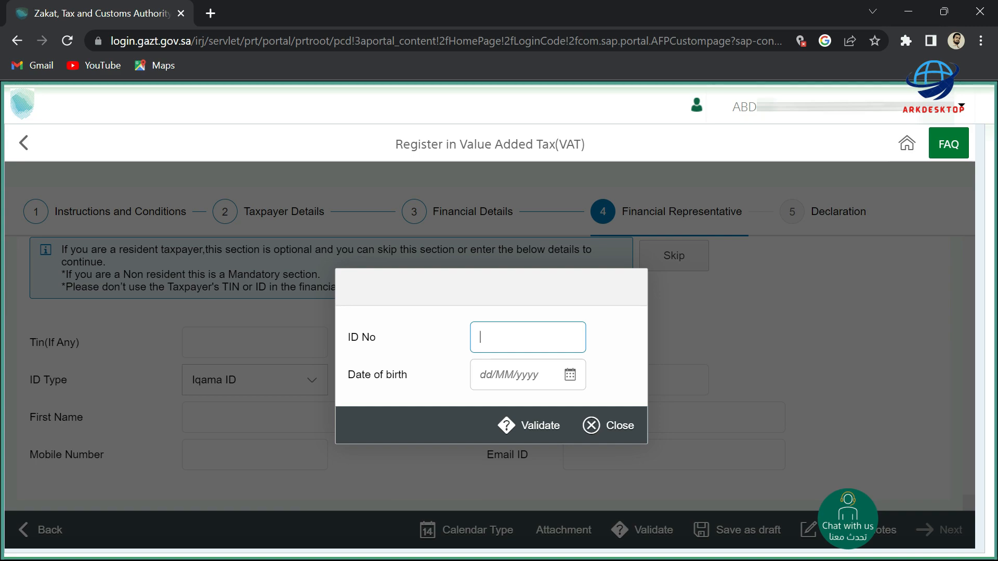
{"action": "left_click", "coordinate": [494, 339]}
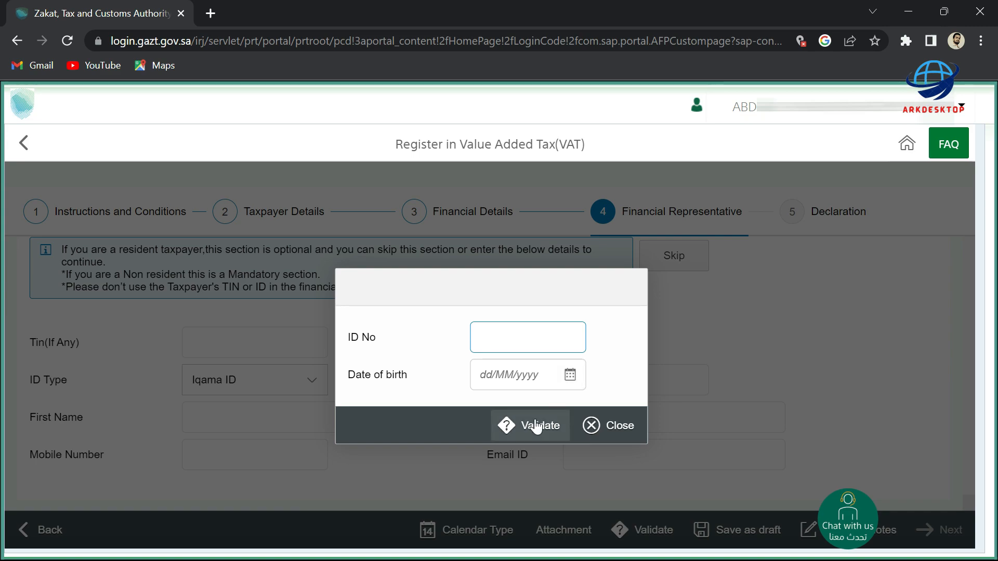
{"action": "left_click", "coordinate": [601, 434]}
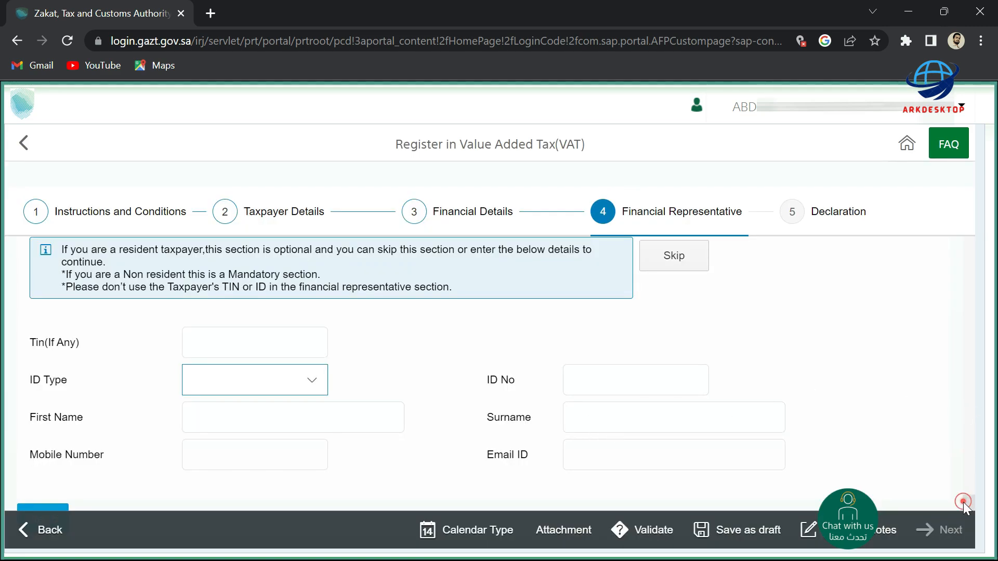
{"action": "left_click", "coordinate": [963, 502]}
{"action": "left_click", "coordinate": [277, 296]}
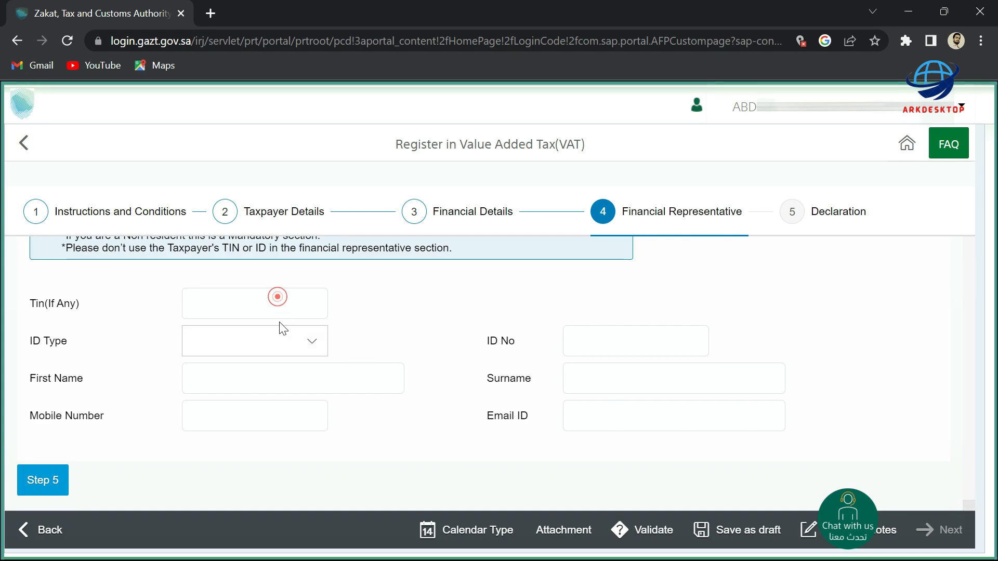
- Leave the representative's ID type empty, go to section 5 Declaration, and tick the declaration
{"action": "left_click", "coordinate": [283, 335]}
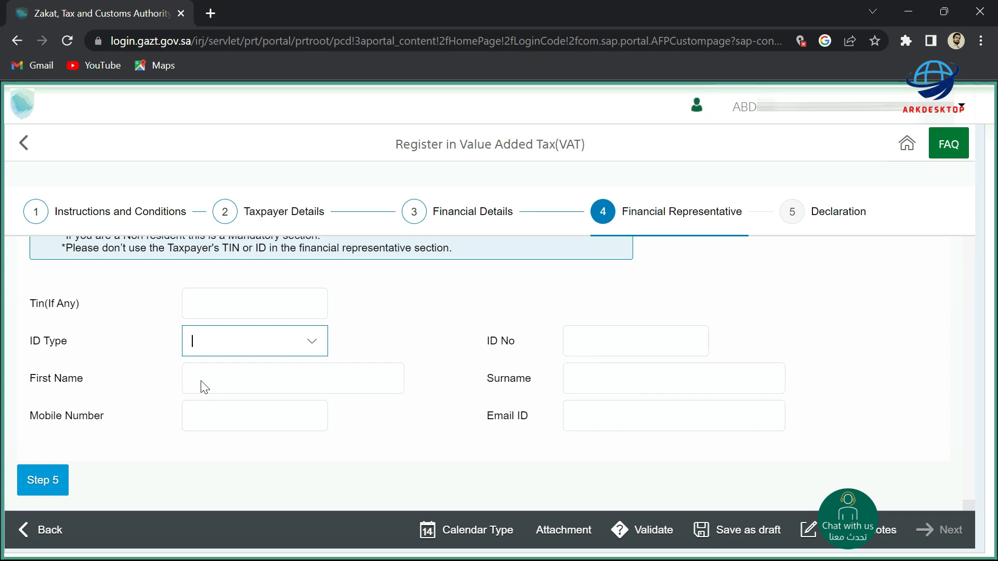
{"action": "left_click", "coordinate": [223, 382]}
{"action": "left_click", "coordinate": [54, 480]}
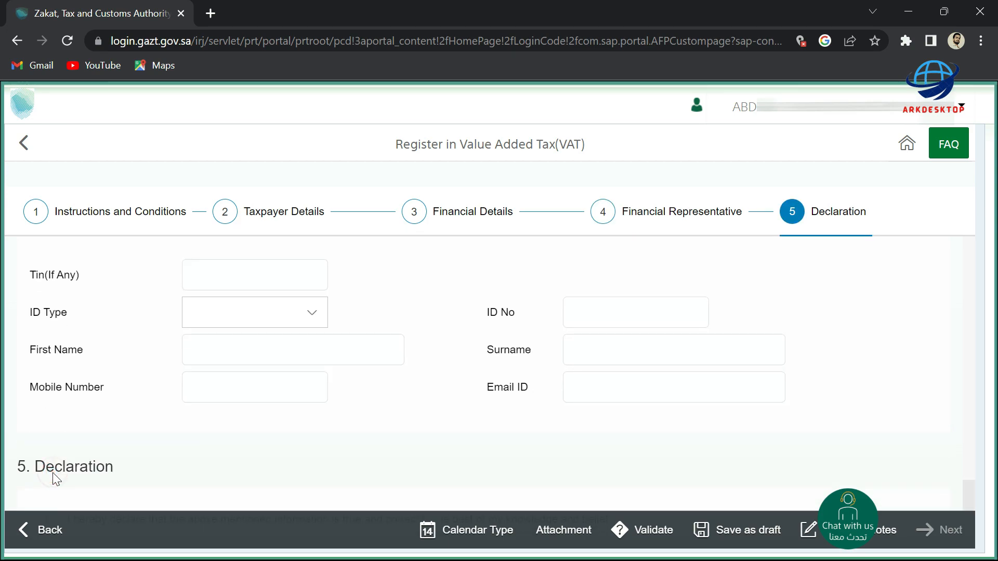
{"action": "left_click", "coordinate": [968, 494]}
{"action": "scroll", "coordinate": [967, 512], "scroll_direction": "down", "scroll_amount": 4}
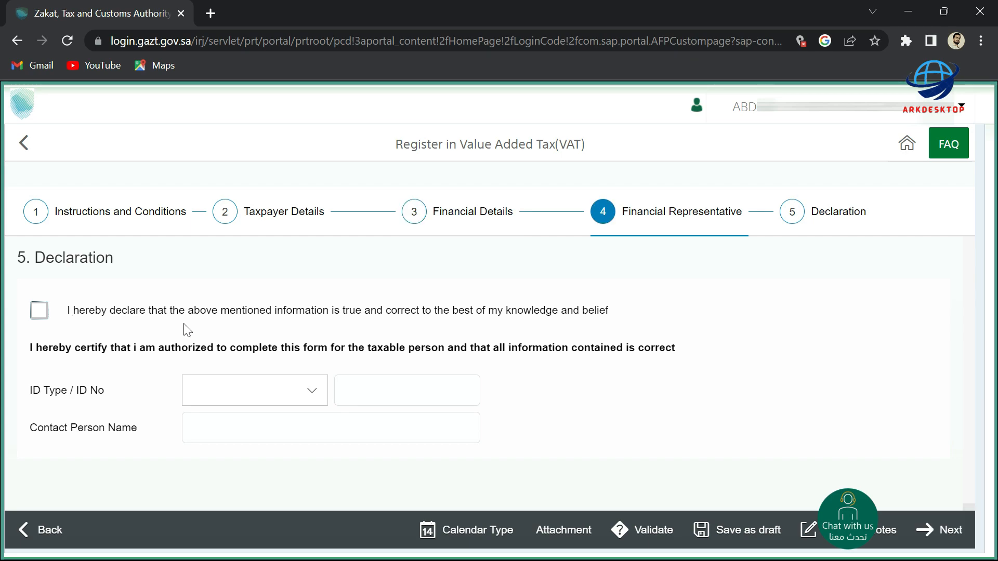
{"action": "left_click", "coordinate": [38, 311]}
- Choose Iqama ID as the declarant ID type, then cancel the ID details without entering a number or birth date
{"action": "left_click", "coordinate": [307, 399]}
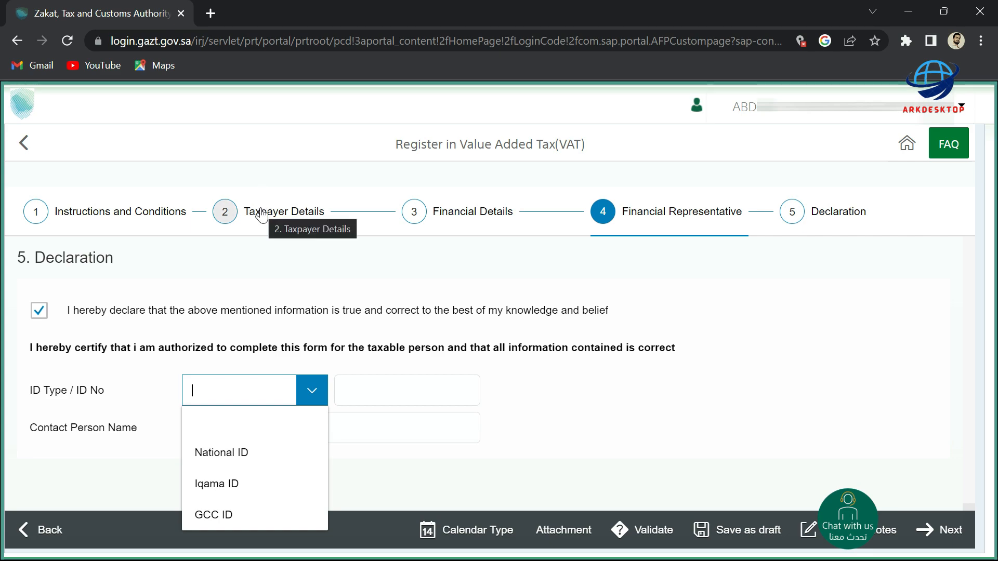
{"action": "left_click", "coordinate": [242, 485]}
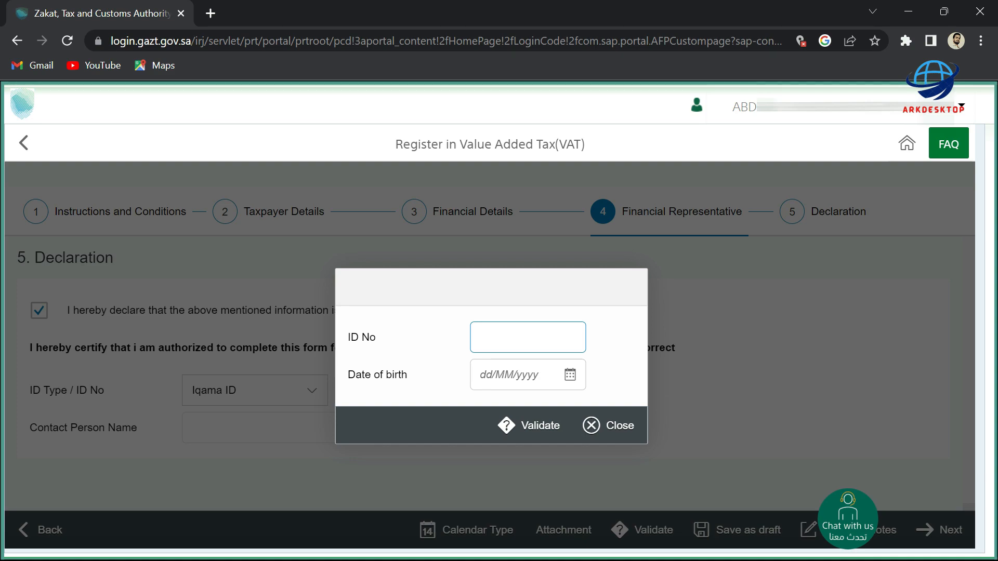
{"action": "left_click", "coordinate": [494, 338]}
{"action": "left_click", "coordinate": [569, 375]}
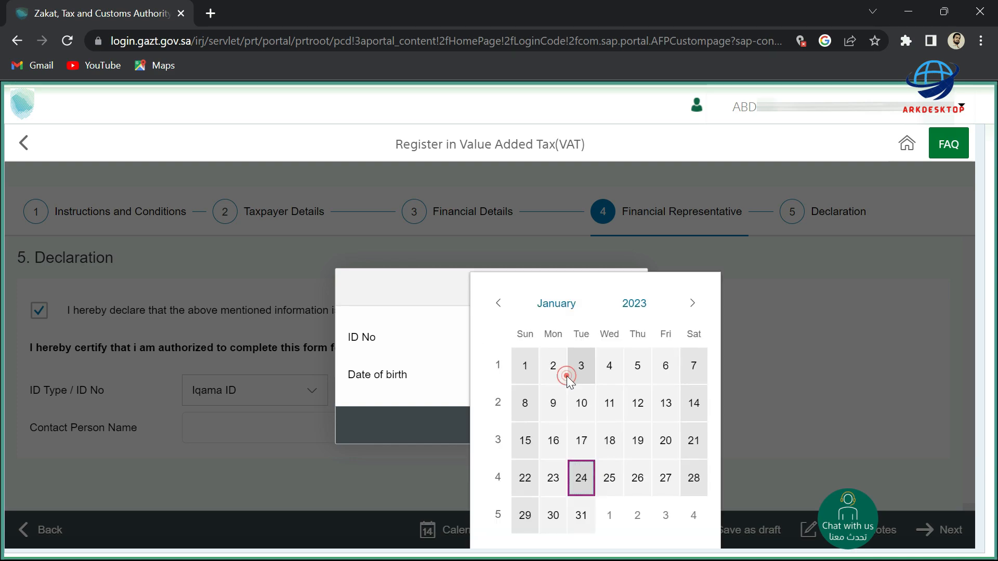
{"action": "left_click", "coordinate": [781, 319]}
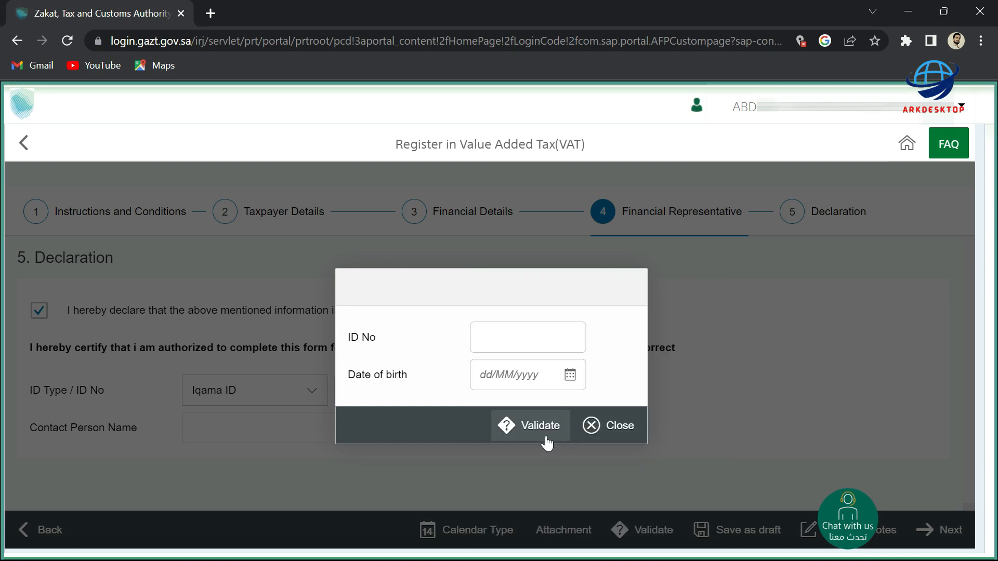
{"action": "left_click", "coordinate": [594, 425]}
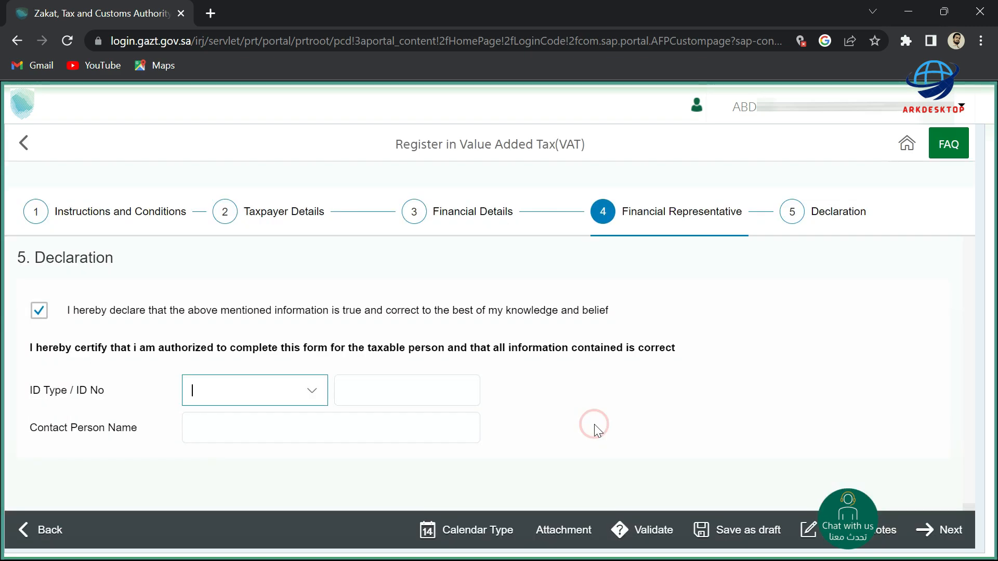